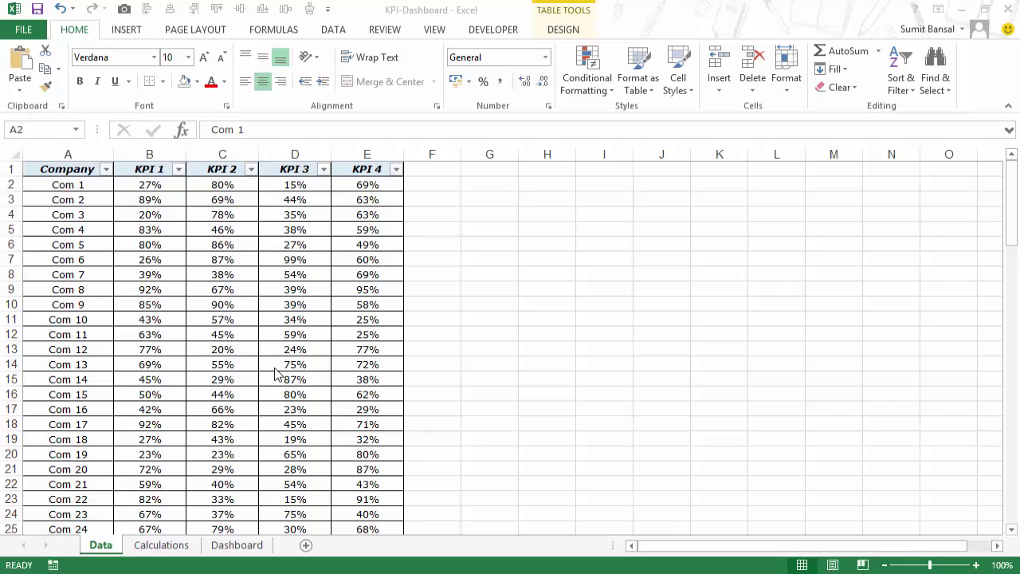
# Step: Review the company KPI table on the Data sheet, then switch to the Dashboard sheet
pyautogui.click(62, 190)
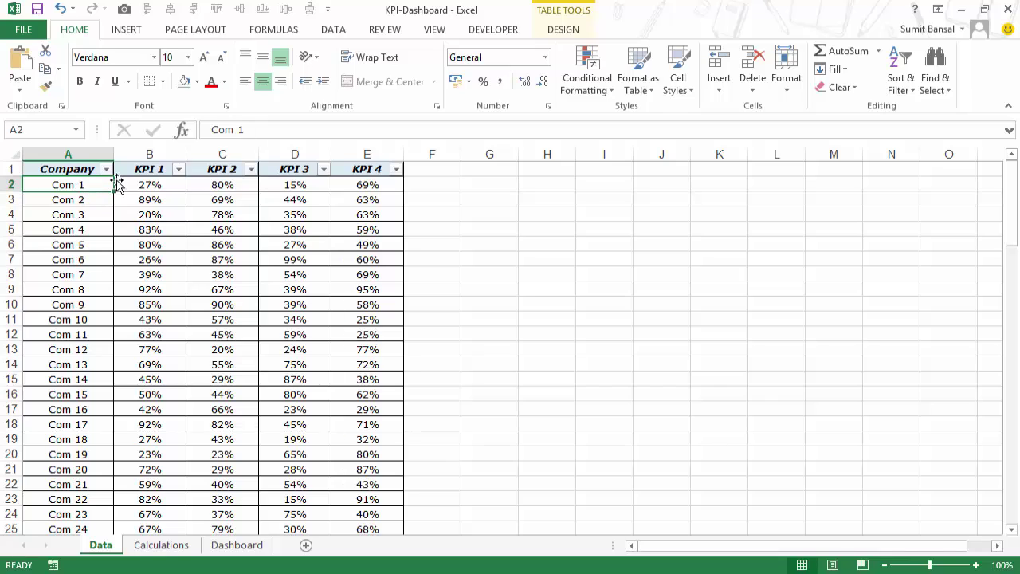
pyautogui.moveTo(1013, 205)
pyautogui.mouseDown()
pyautogui.moveTo(1016, 438)
pyautogui.moveTo(1015, 185)
pyautogui.mouseUp()
pyautogui.moveTo(148, 169); pyautogui.dragTo(353, 173)
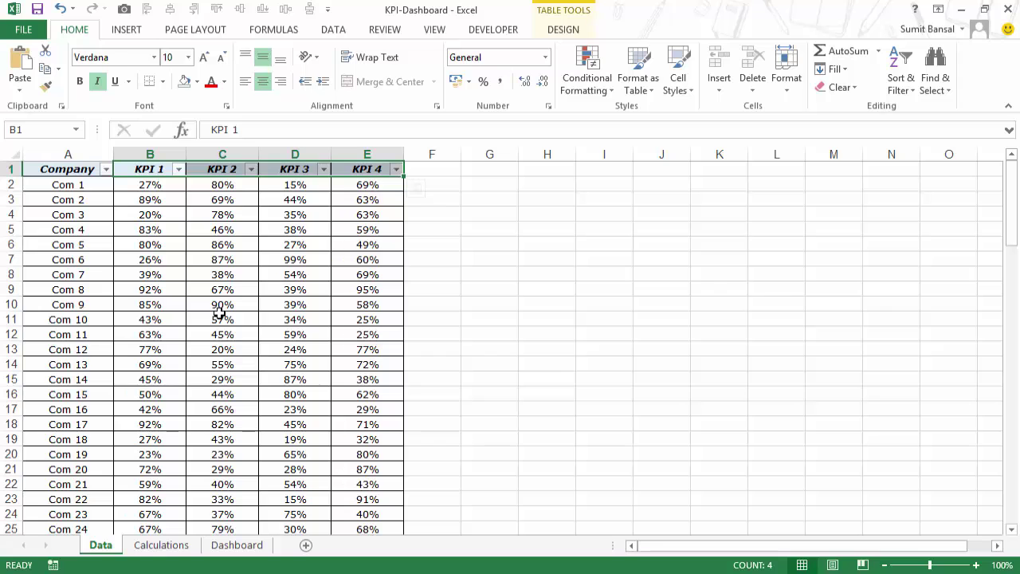
pyautogui.click(237, 546)
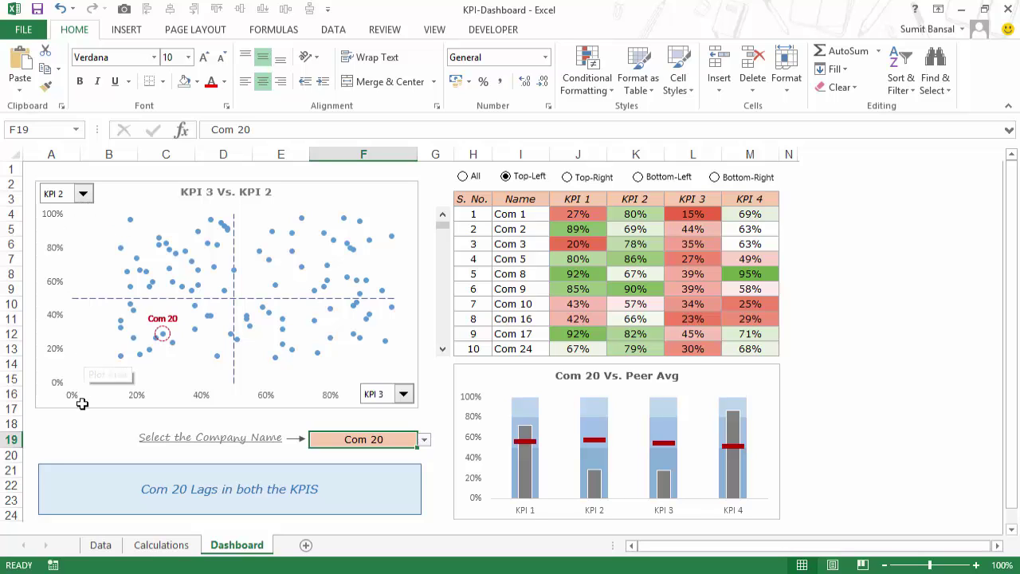
# Step: Plot KPI 1 on the scatter chart's horizontal axis and KPI 3 on its vertical axis
pyautogui.click(404, 395)
pyautogui.click(374, 407)
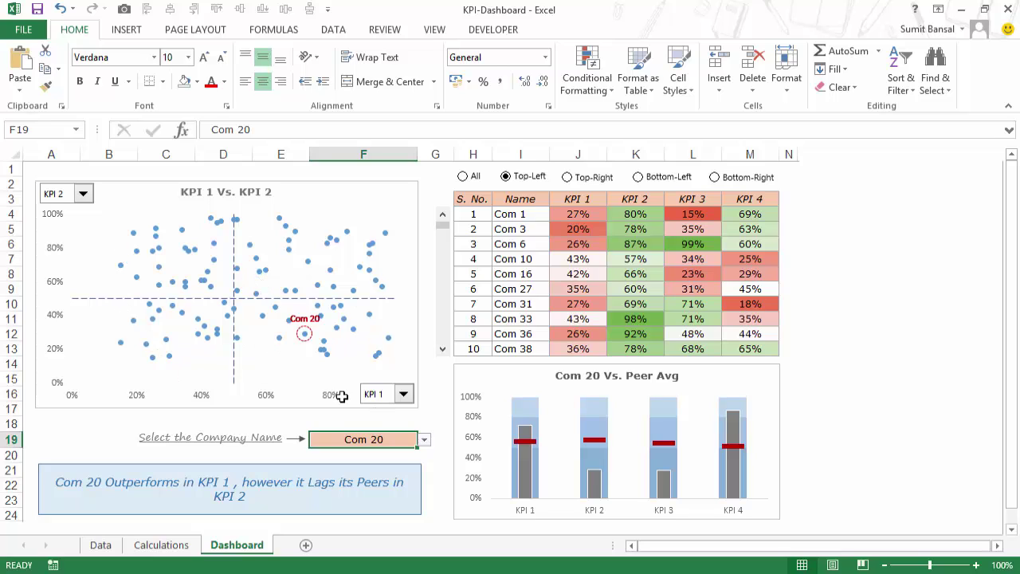
pyautogui.click(83, 195)
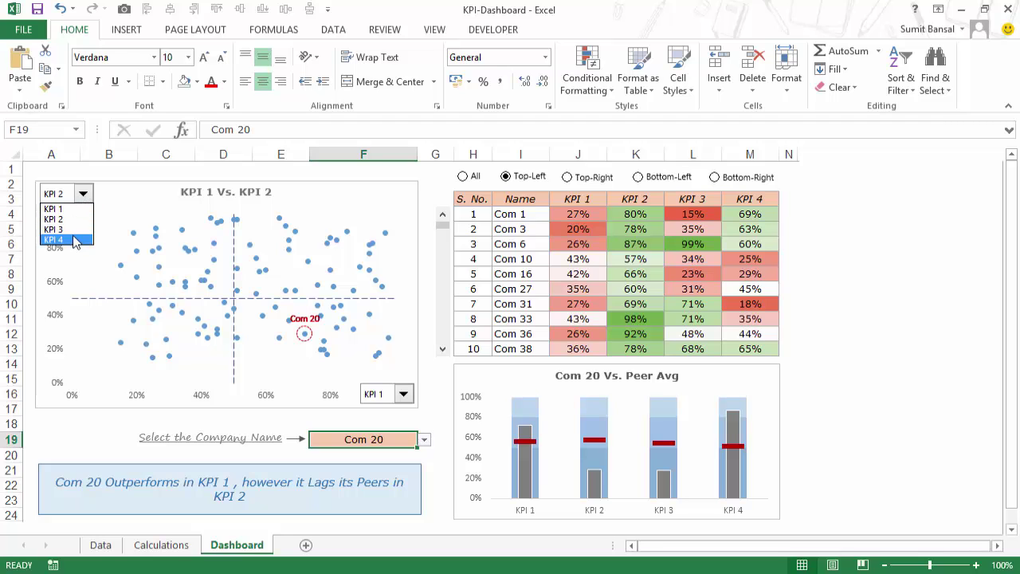
pyautogui.click(74, 229)
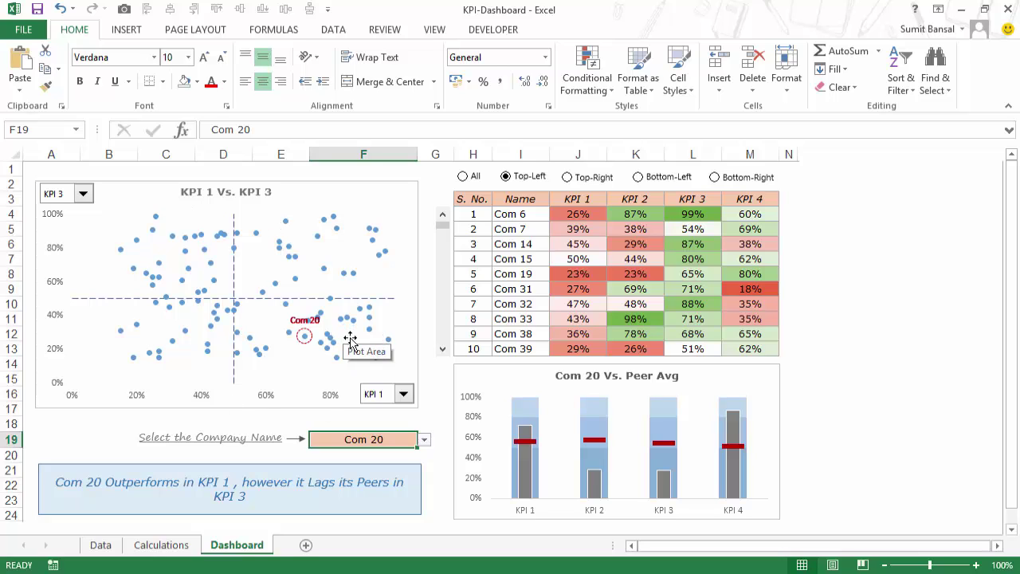
pyautogui.click(424, 440)
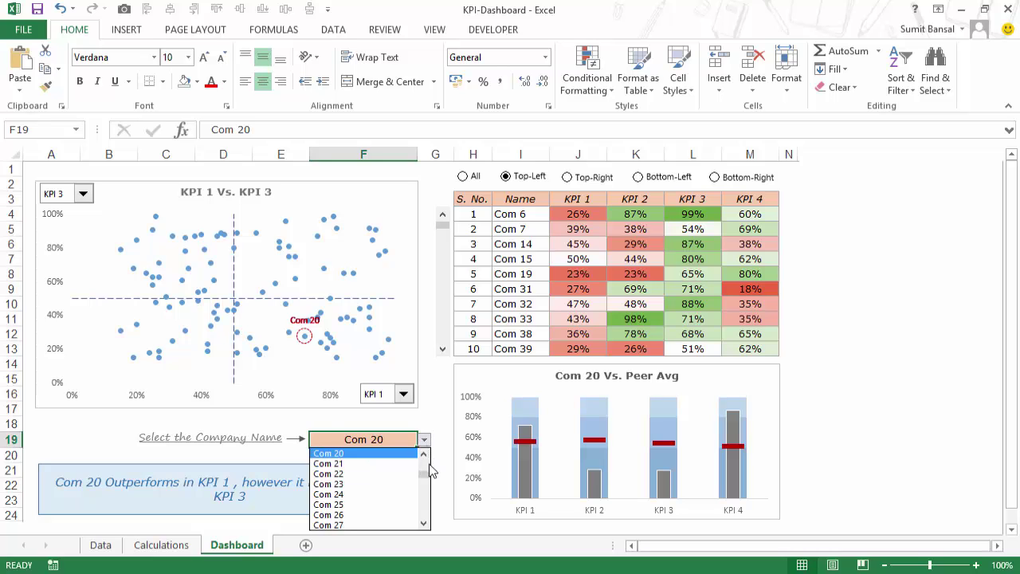
# Step: Use the F19 company dropdown to spotlight Com 1, then Com 5, then Com 1 again
pyautogui.scroll(7, 391, 463)
pyautogui.click(388, 455)
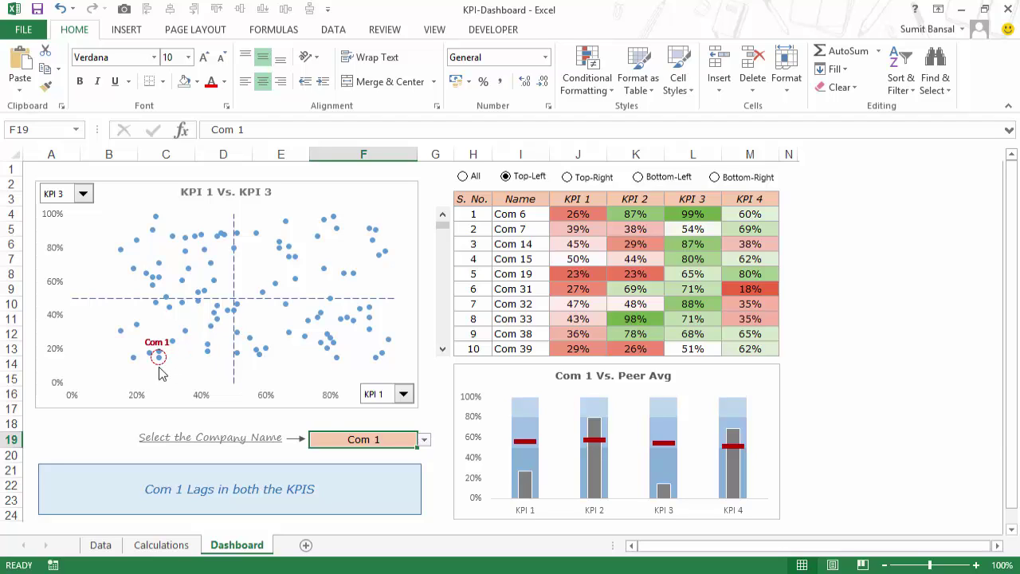
pyautogui.moveTo(165, 369)
pyautogui.click(424, 441)
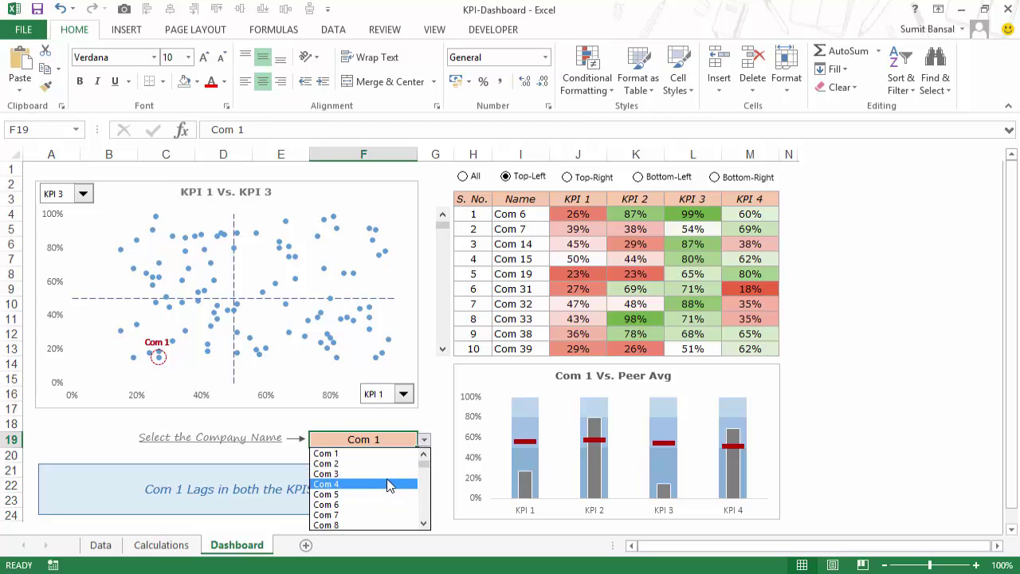
pyautogui.click(387, 495)
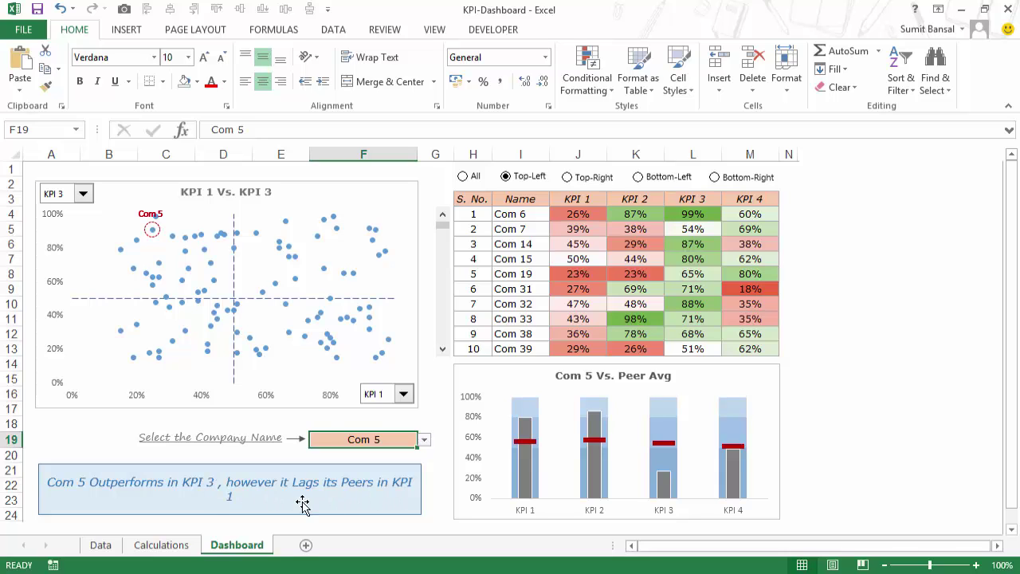
pyautogui.click(425, 440)
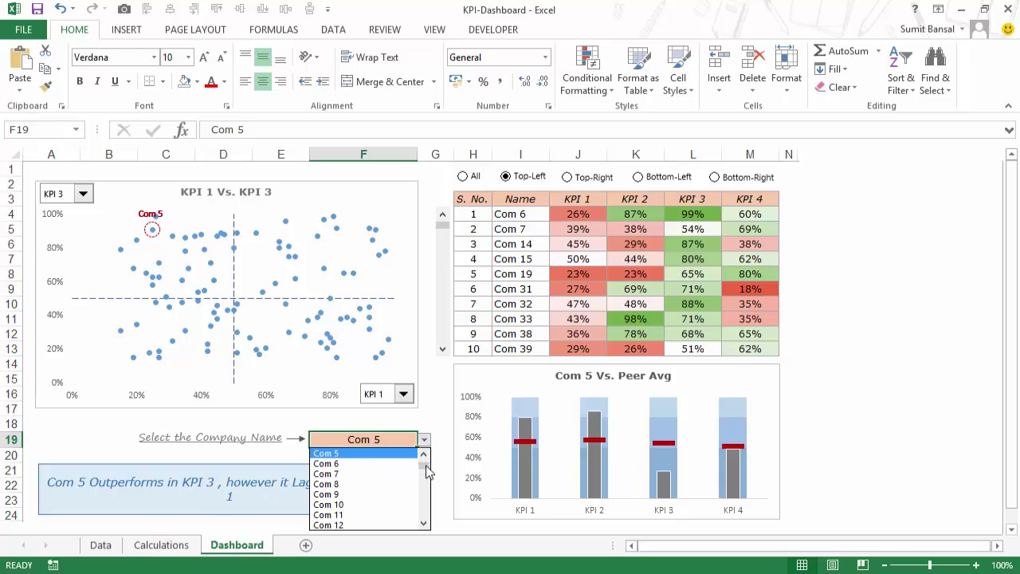
pyautogui.scroll(2, 402, 464)
pyautogui.click(392, 453)
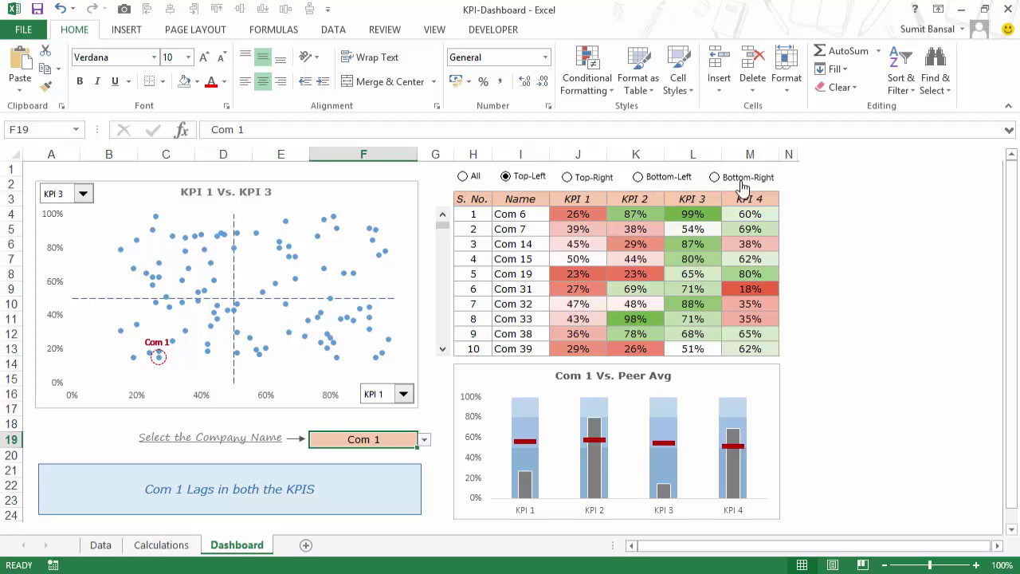
pyautogui.click(465, 178)
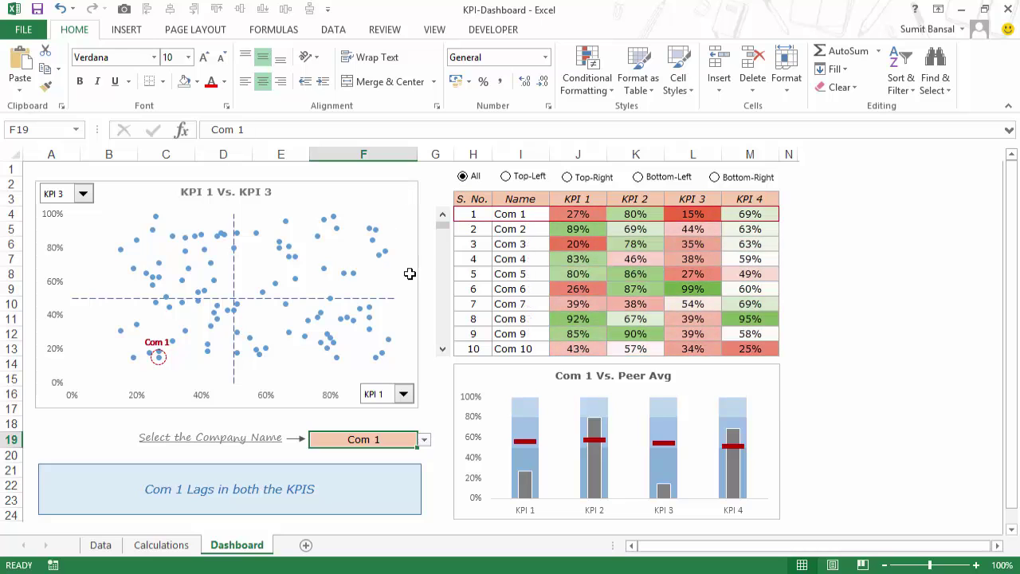
pyautogui.click(443, 348)
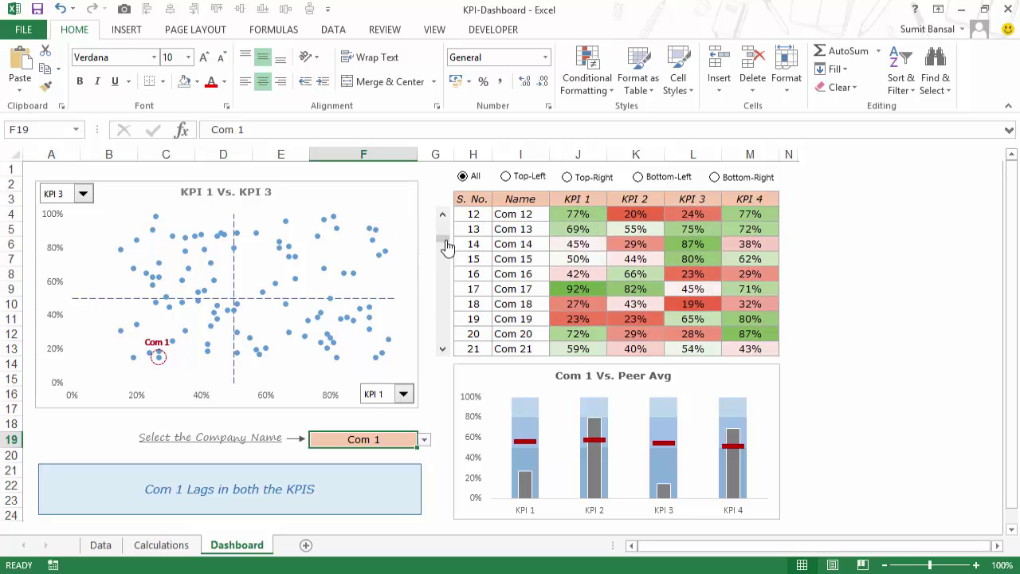
pyautogui.moveTo(444, 241); pyautogui.dragTo(449, 220)
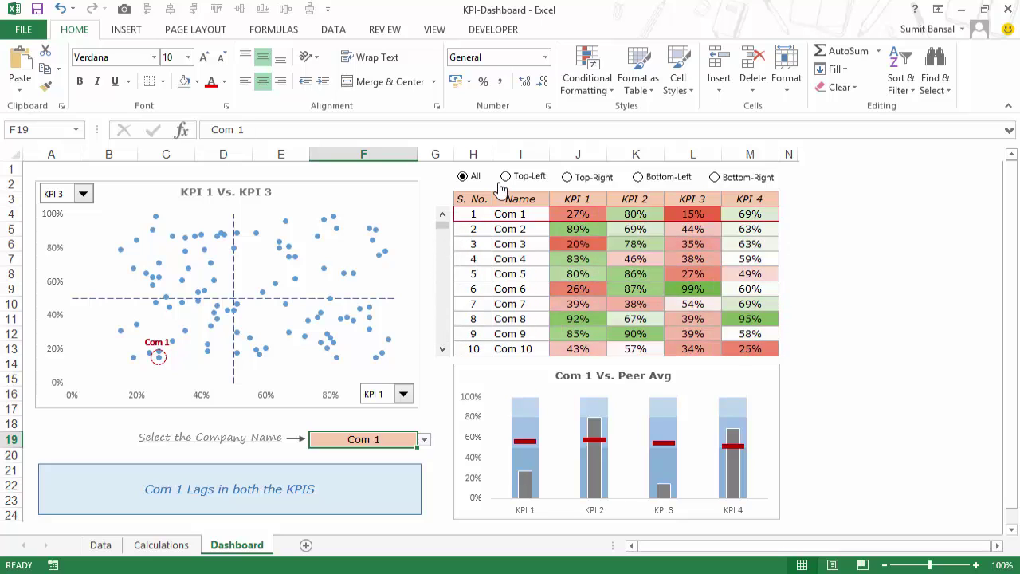
pyautogui.click(527, 179)
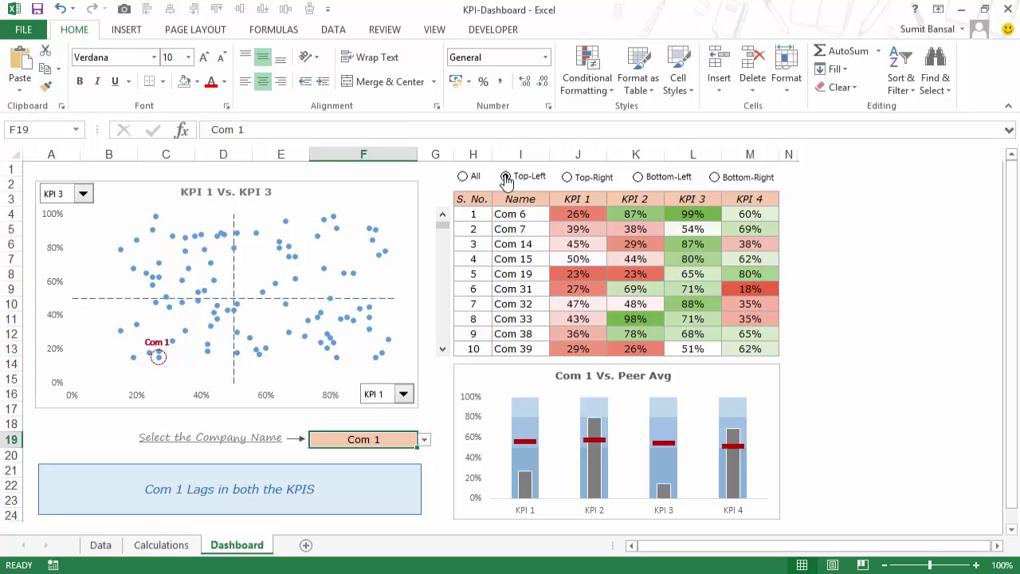
pyautogui.click(442, 349)
pyautogui.moveTo(443, 355); pyautogui.dragTo(442, 355)
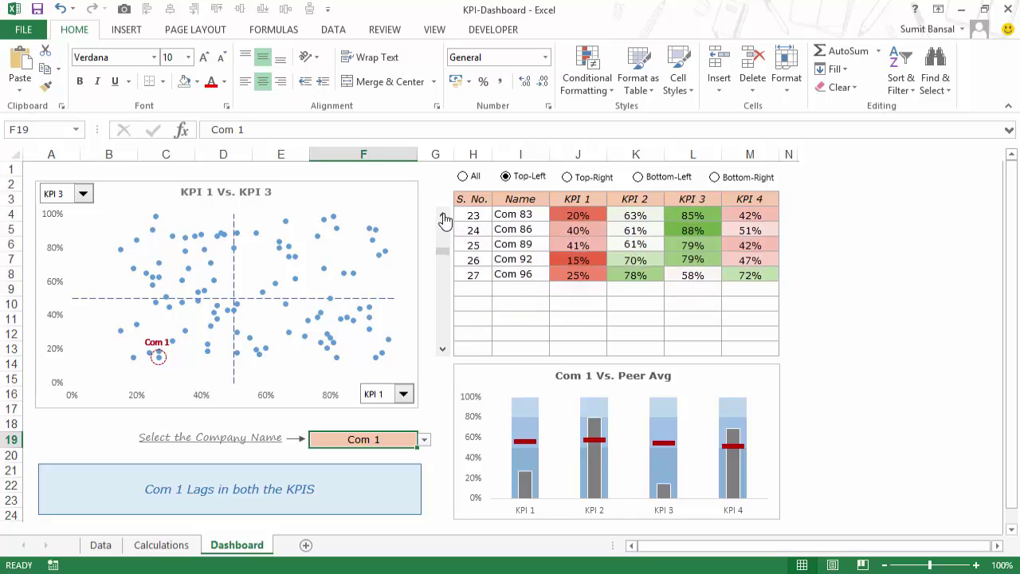
pyautogui.moveTo(444, 219); pyautogui.dragTo(445, 221)
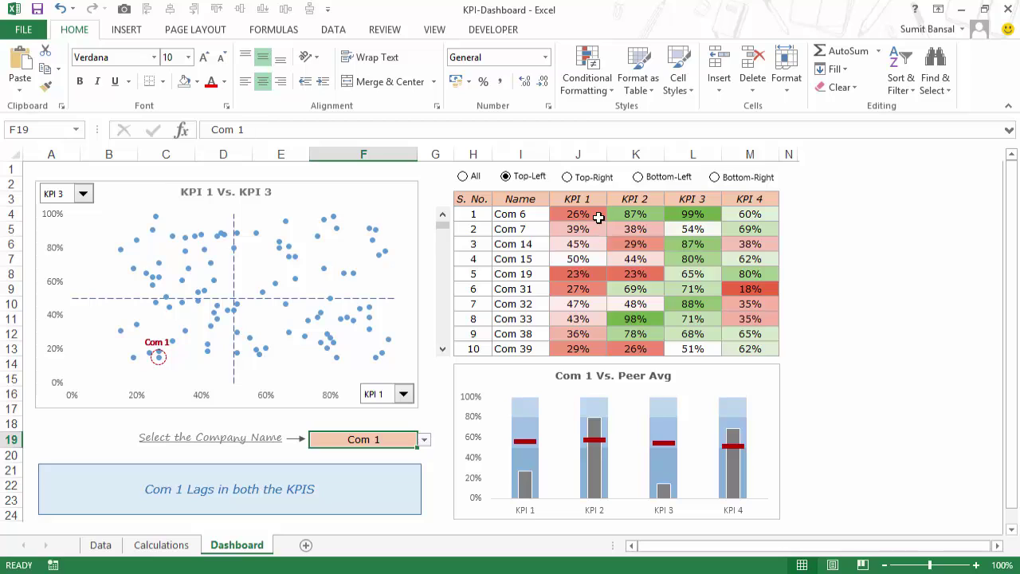
# Step: Inspect the formulas in I4, J4 and K4:L4 for the first company's values
pyautogui.click(527, 215)
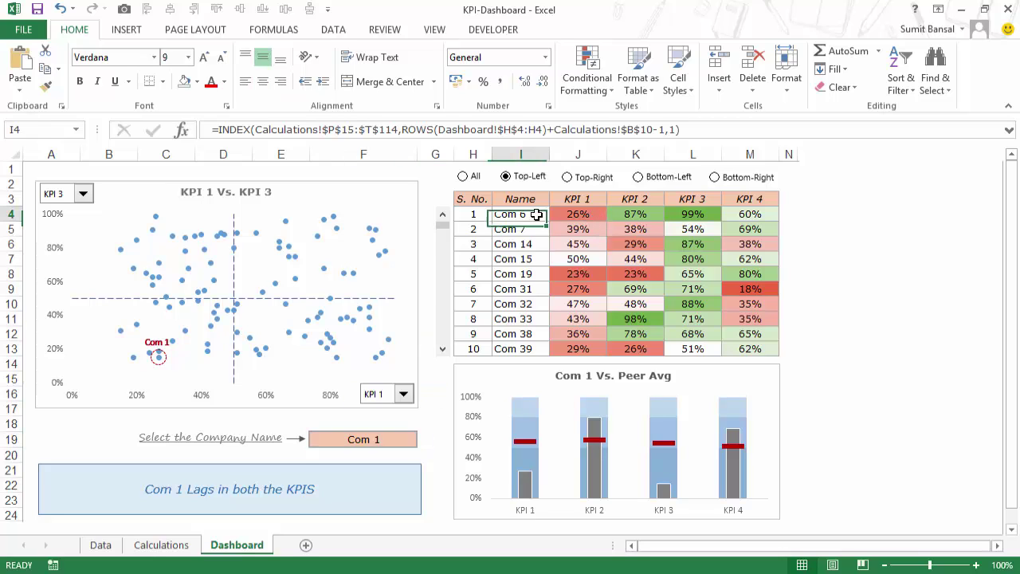
pyautogui.click(562, 213)
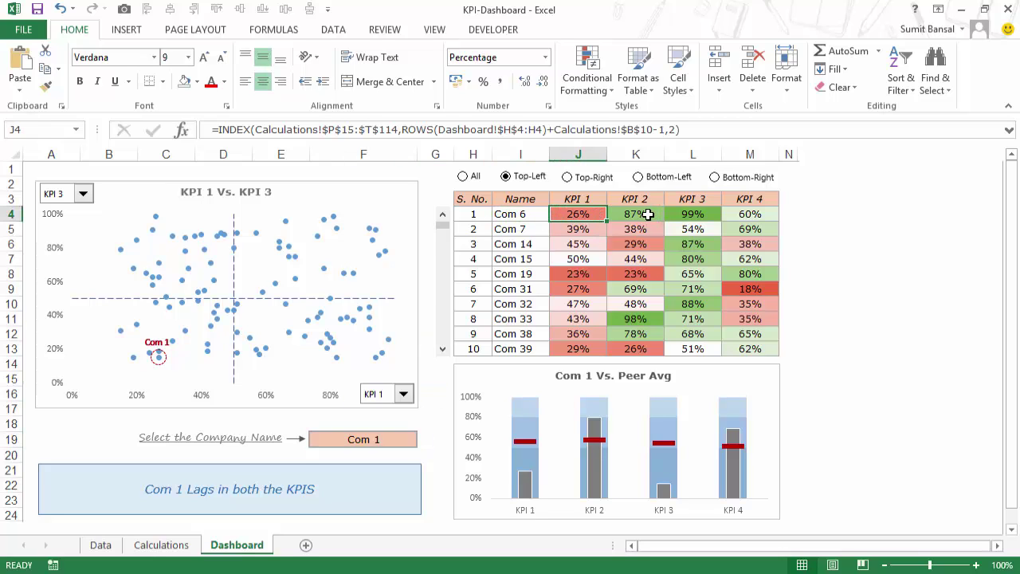
pyautogui.moveTo(652, 214); pyautogui.dragTo(688, 214)
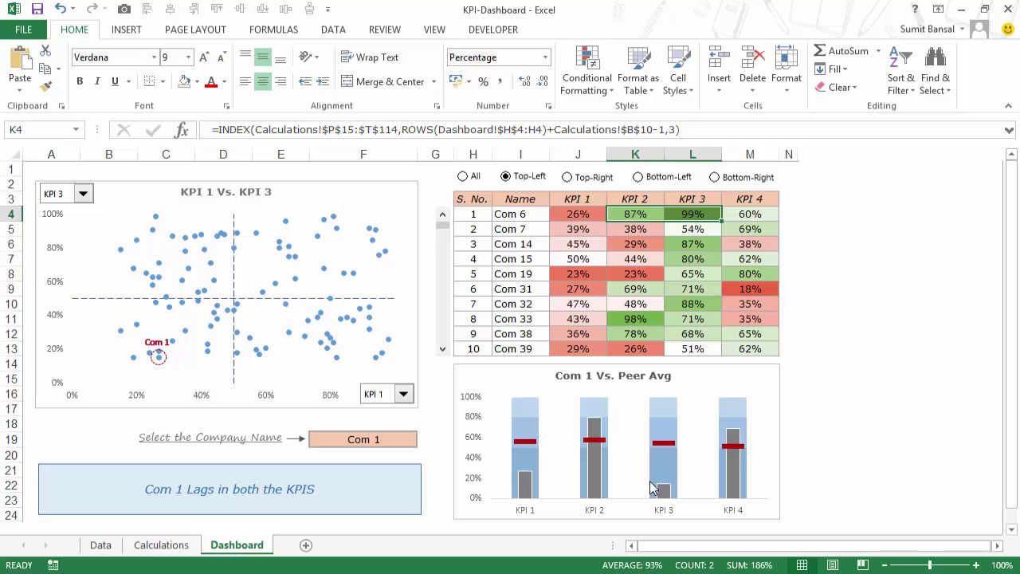
# Step: Spotlight Com 5 and then Com 46 using the F19 company dropdown
pyautogui.click(396, 441)
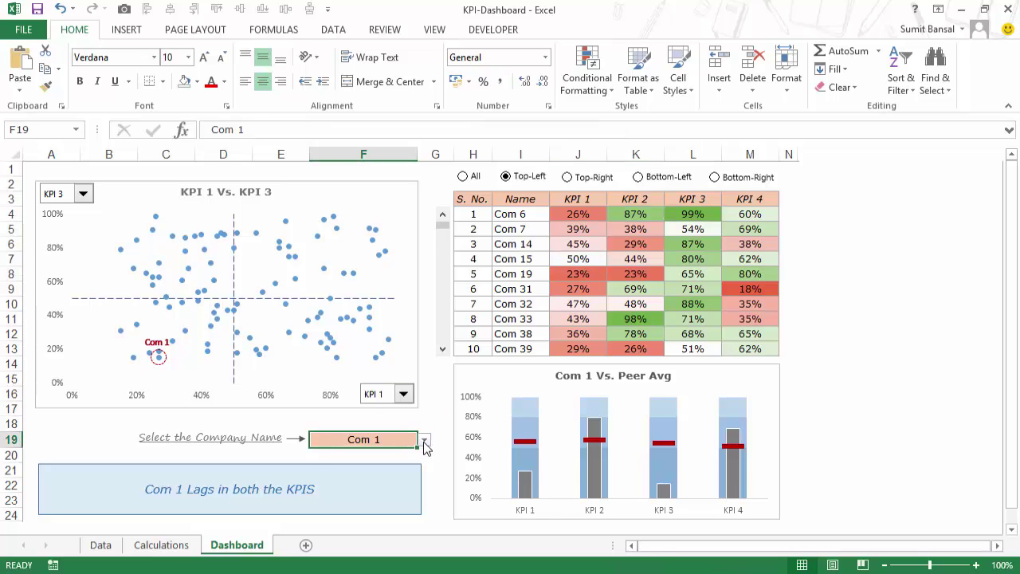
pyautogui.click(426, 441)
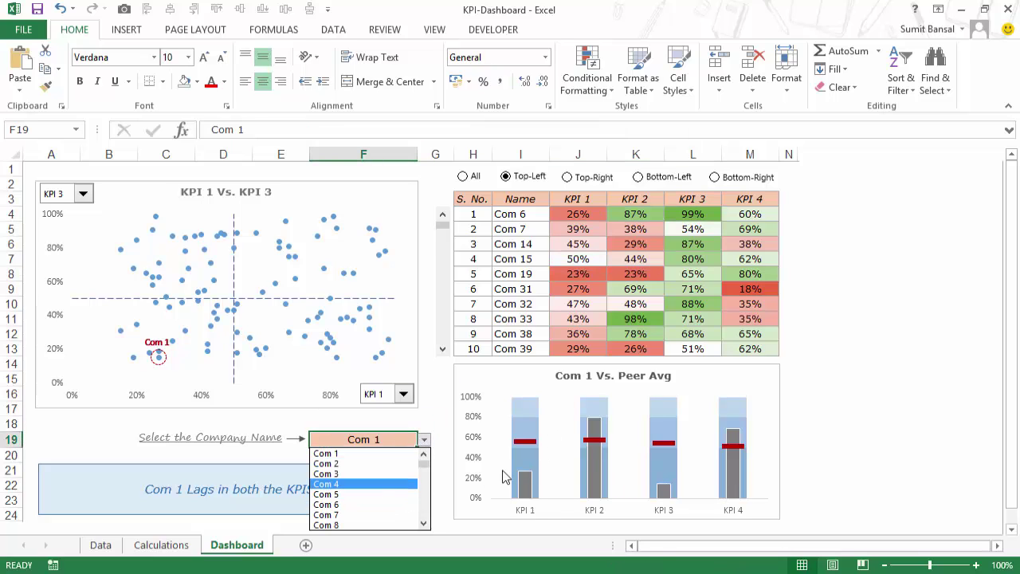
pyautogui.click(351, 495)
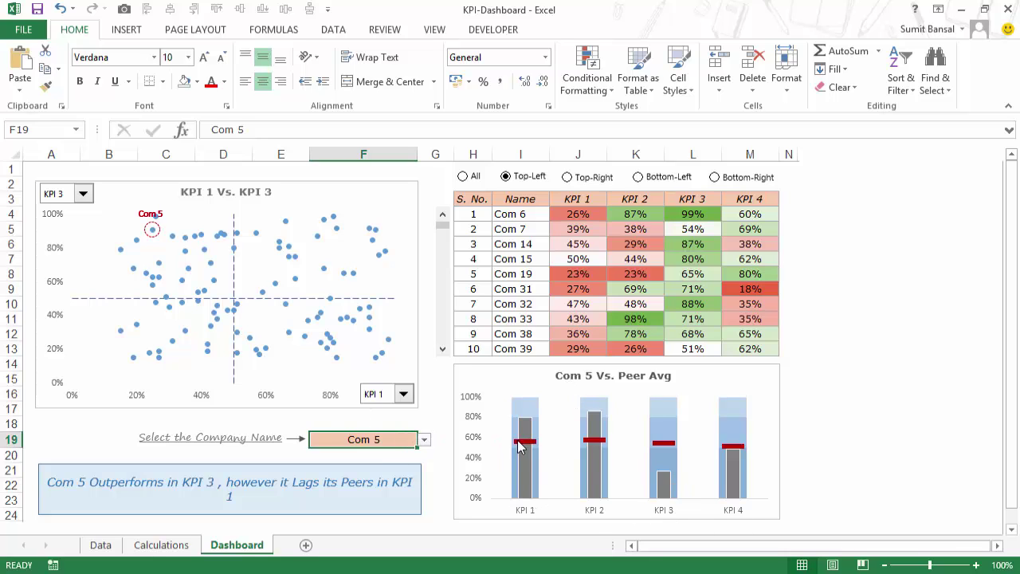
pyautogui.moveTo(528, 448)
pyautogui.click(427, 440)
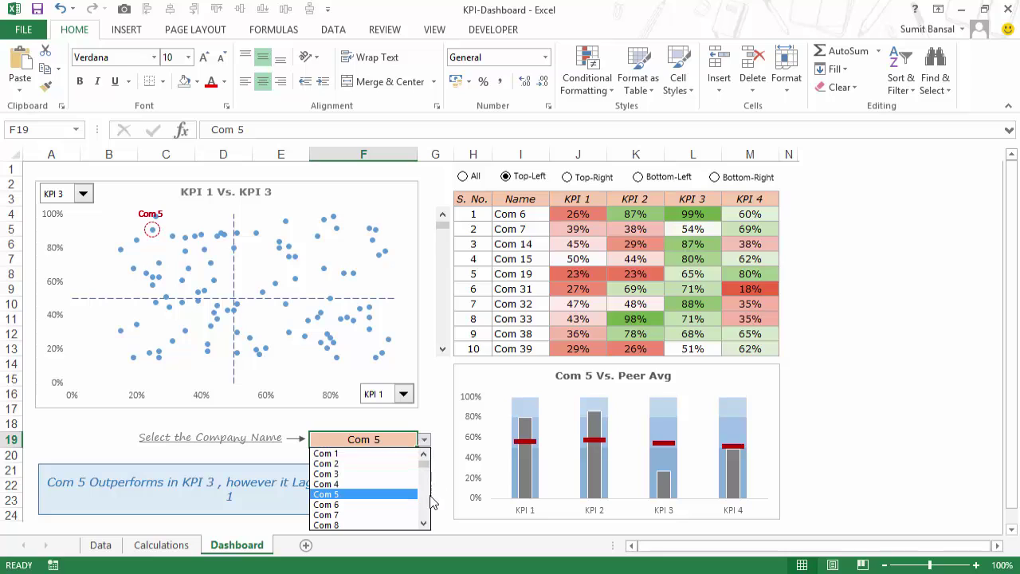
pyautogui.scroll(-12, 393, 502)
pyautogui.click(394, 505)
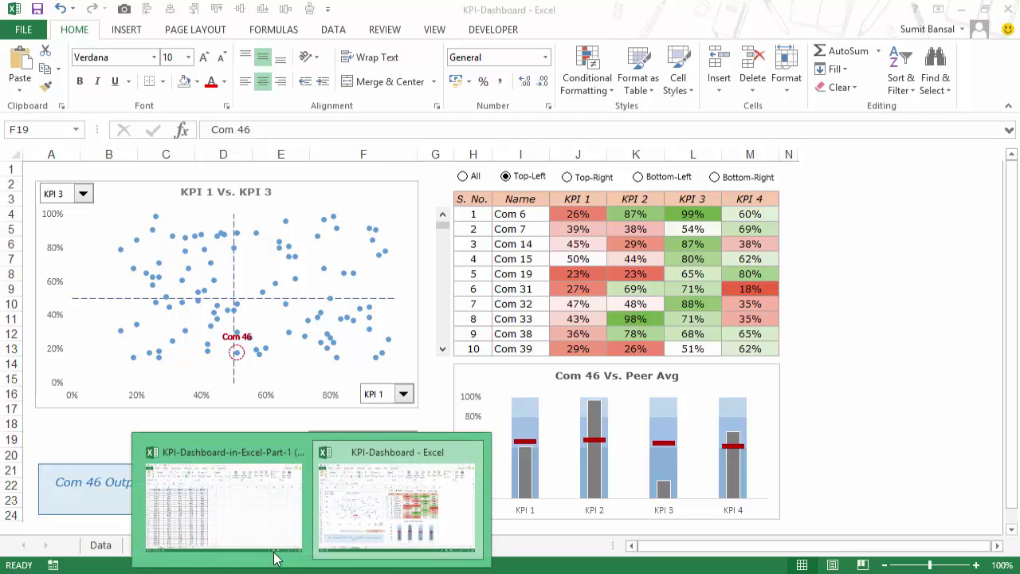
# Step: Switch to the KPI-Dashboard-in-Excel-Part-1 (2) workbook window
pyautogui.click(244, 522)
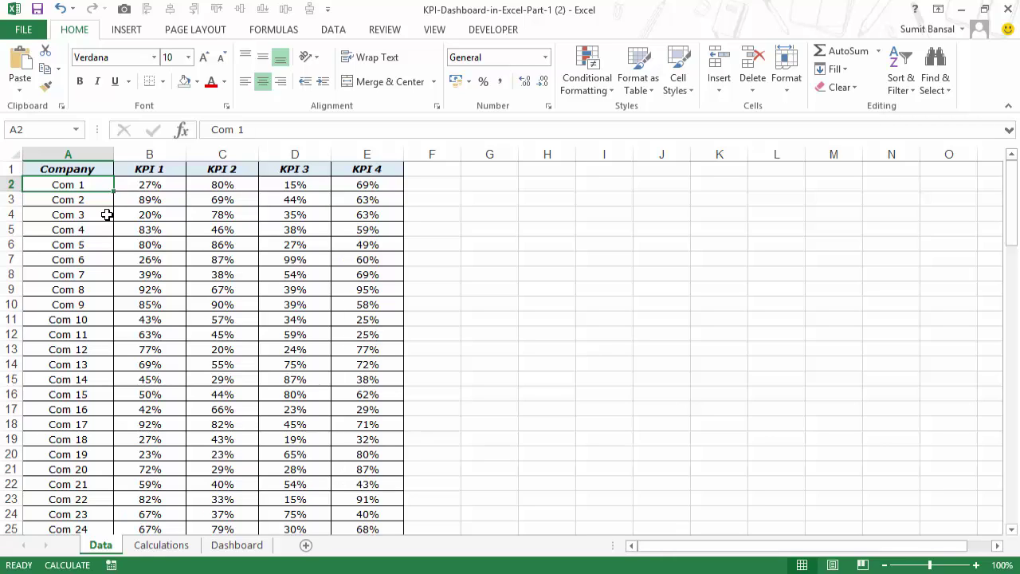
# Step: Convert the A1:E101 KPI data into a table with headers named KPIData
pyautogui.hotkey('ctrl', 't')
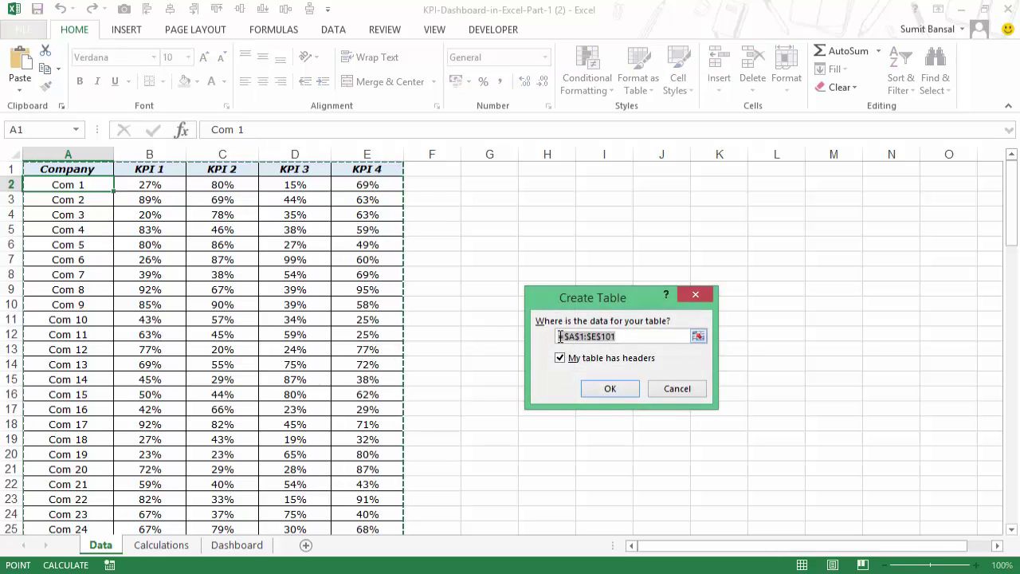
pyautogui.click(613, 390)
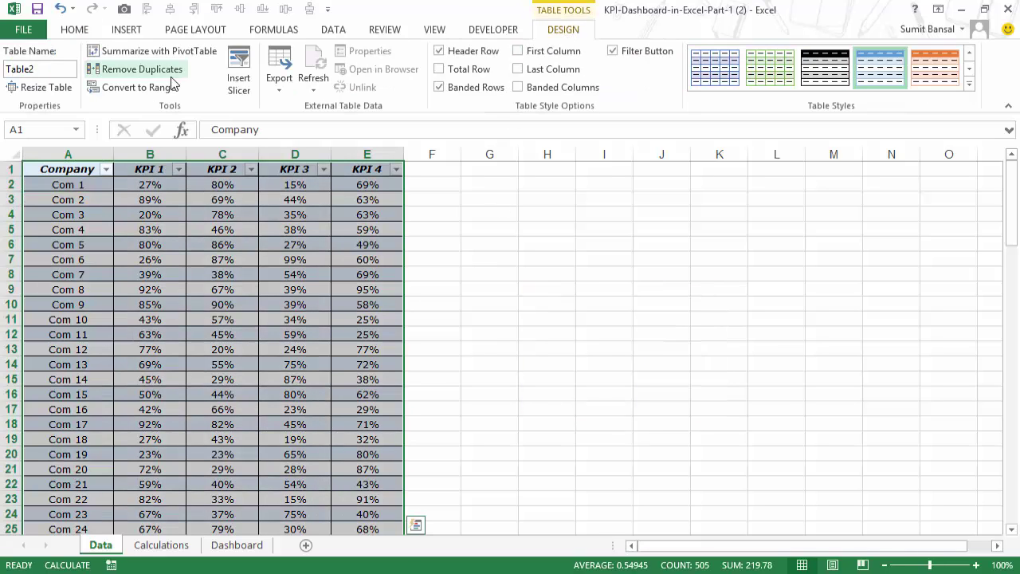
pyautogui.doubleClick(23, 69)
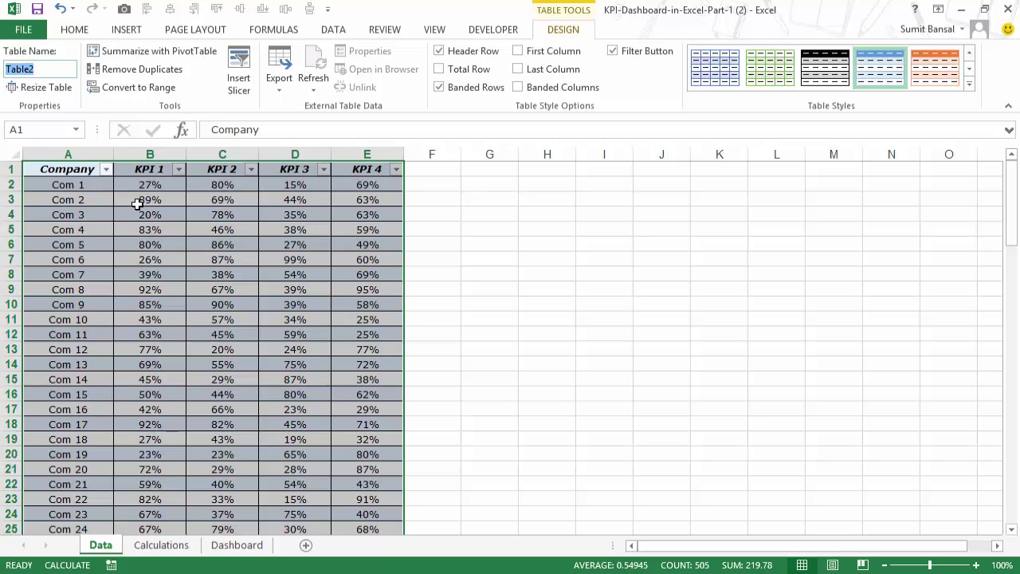
pyautogui.write('KPIData')
pyautogui.click(566, 270)
pyautogui.click(227, 275)
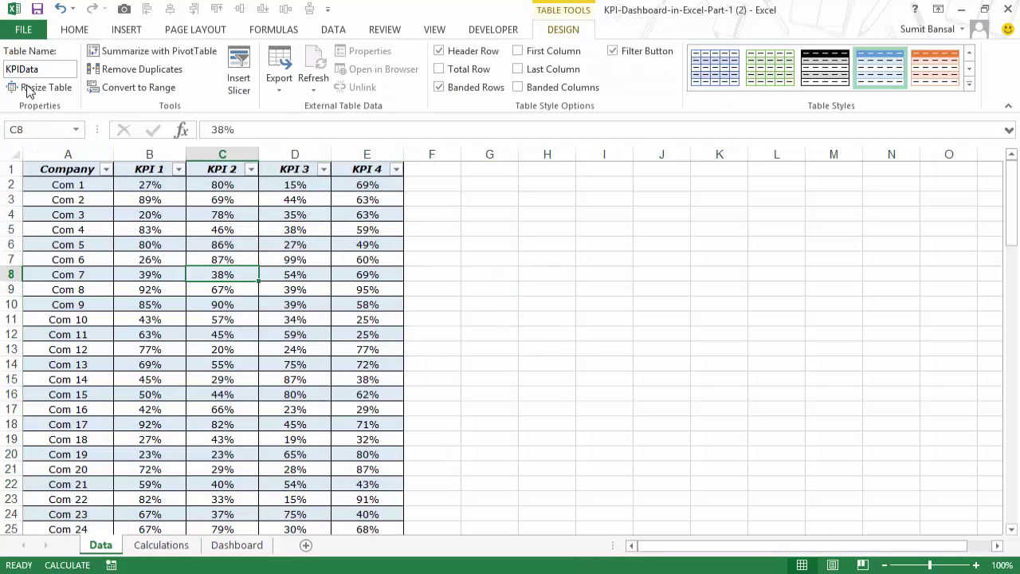
# Step: Look at the Calculations sheet, then move to the blank Dashboard sheet
pyautogui.click(162, 547)
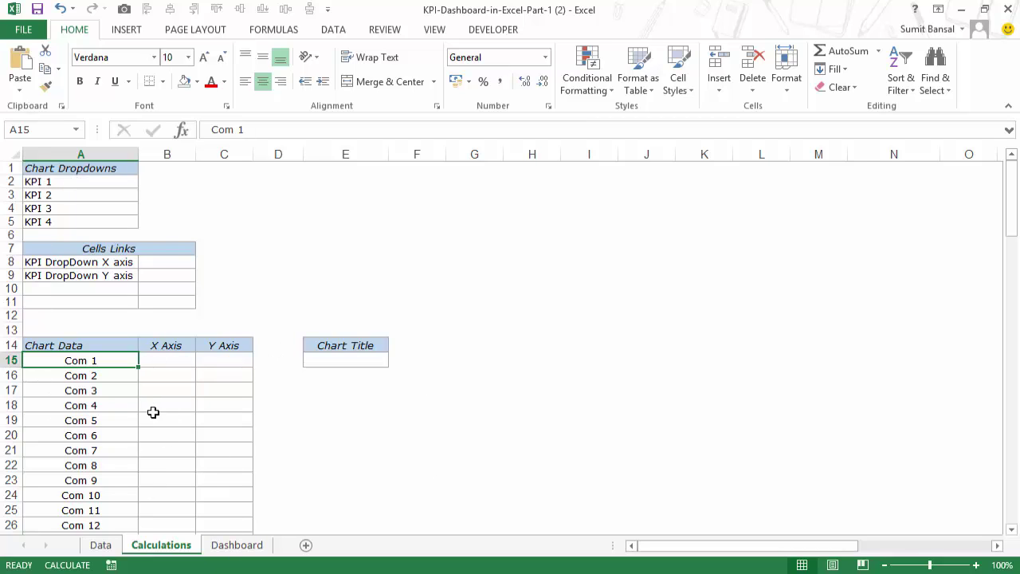
pyautogui.click(236, 546)
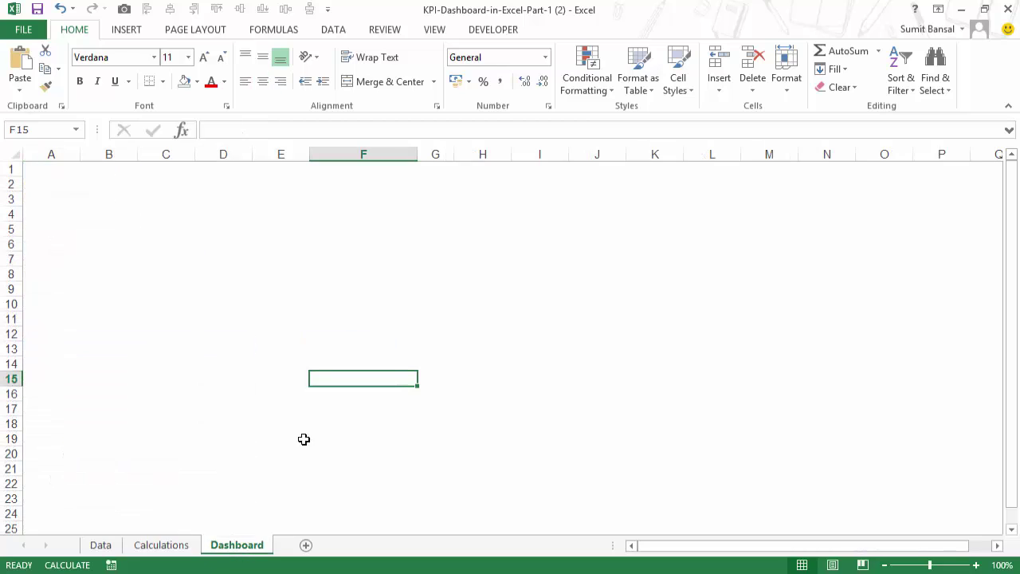
# Step: Draw a Combo Box form control from the Developer tab, sized to span B2:E5
pyautogui.click(197, 246)
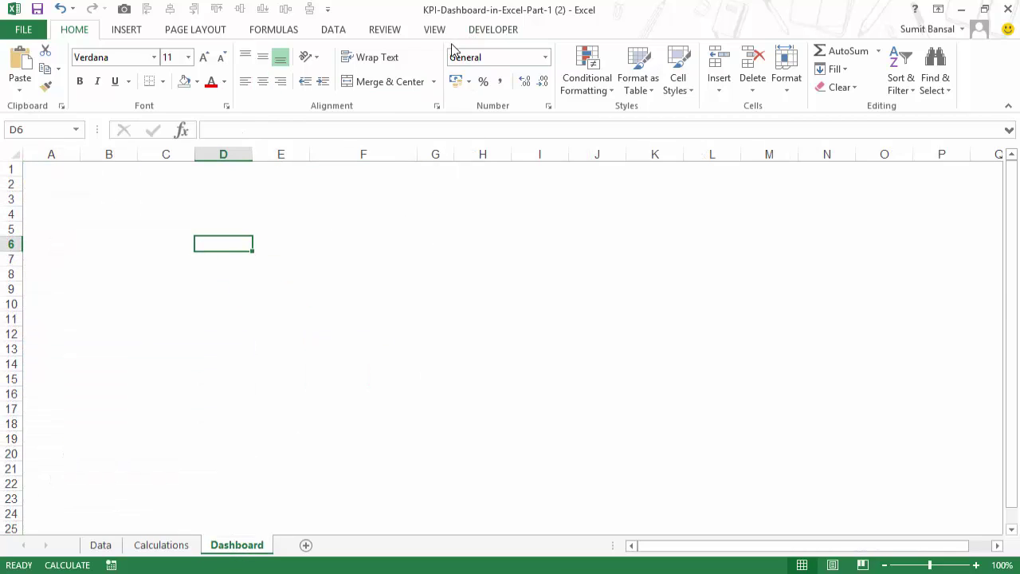
pyautogui.click(490, 30)
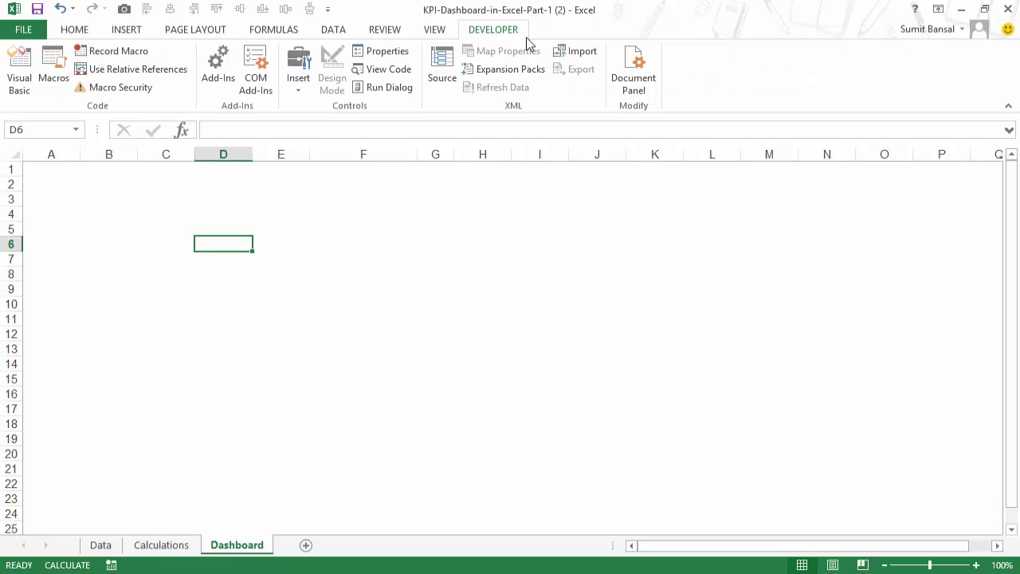
pyautogui.click(300, 91)
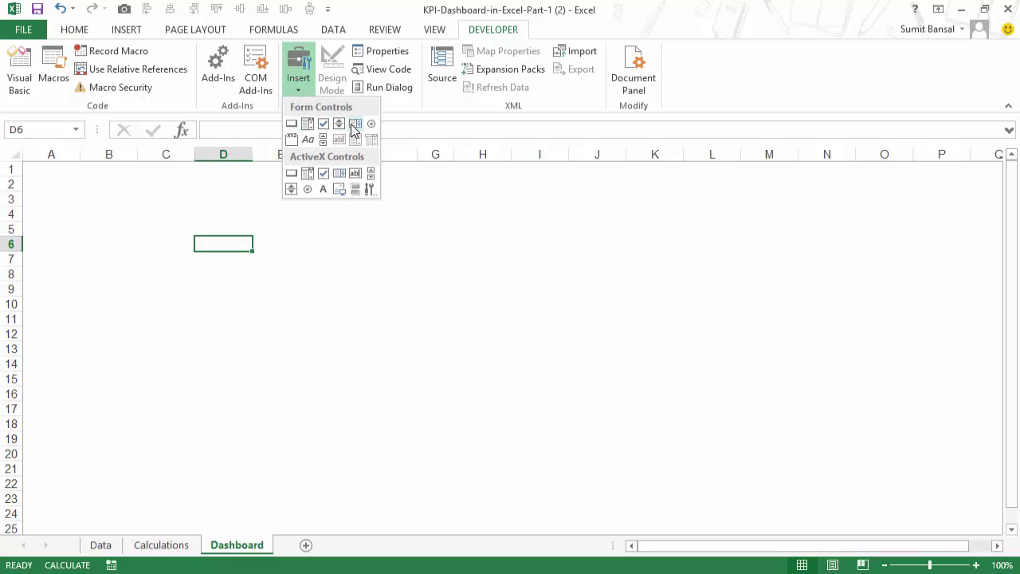
pyautogui.click(307, 124)
pyautogui.moveTo(78, 183); pyautogui.dragTo(156, 258)
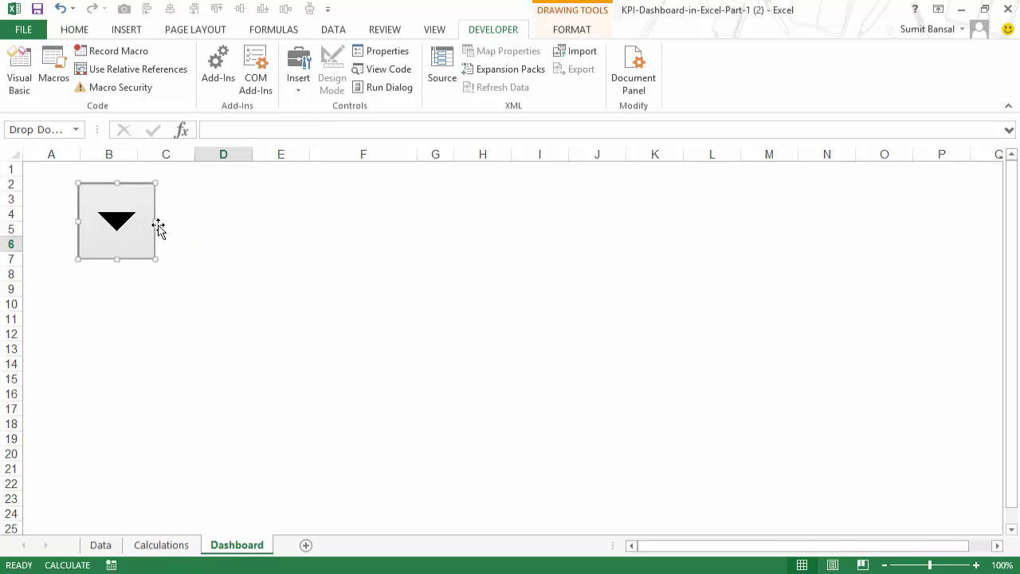
pyautogui.moveTo(158, 221); pyautogui.dragTo(319, 223)
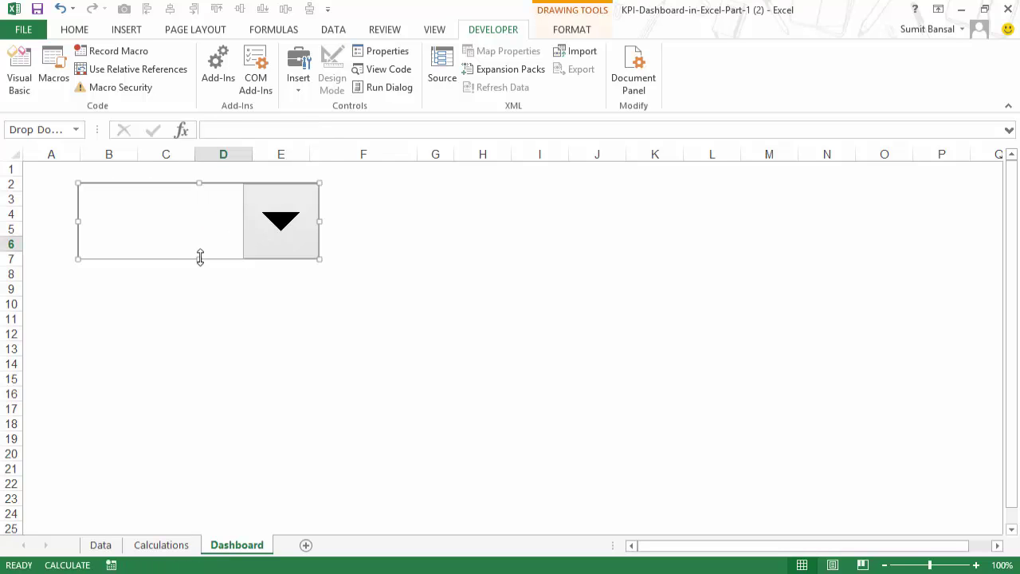
pyautogui.moveTo(200, 258); pyautogui.dragTo(199, 232)
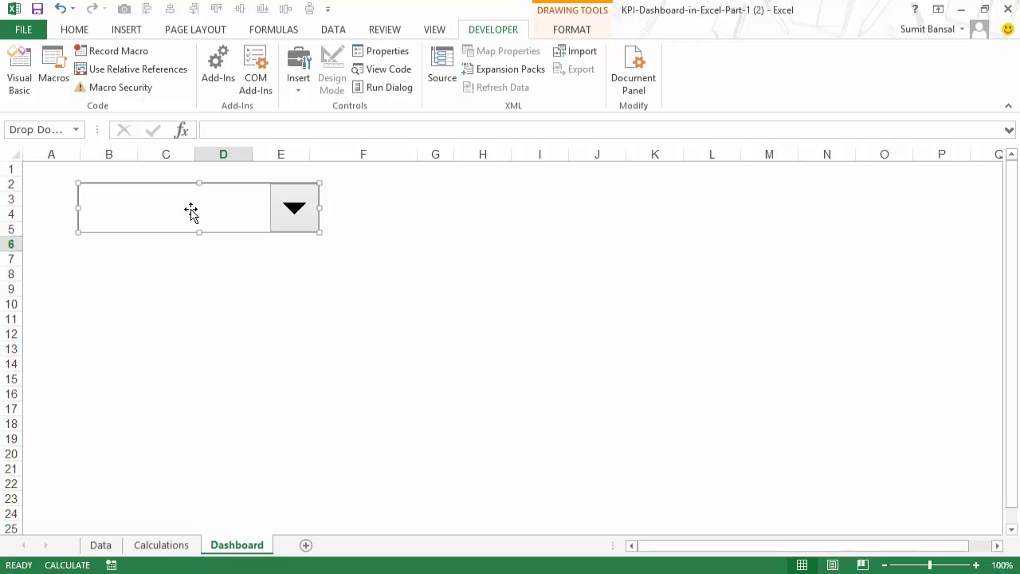
# Step: Set the combo box's input range to Calculations!$A$2:$A$5 in Format Control
pyautogui.rightClick(192, 212)
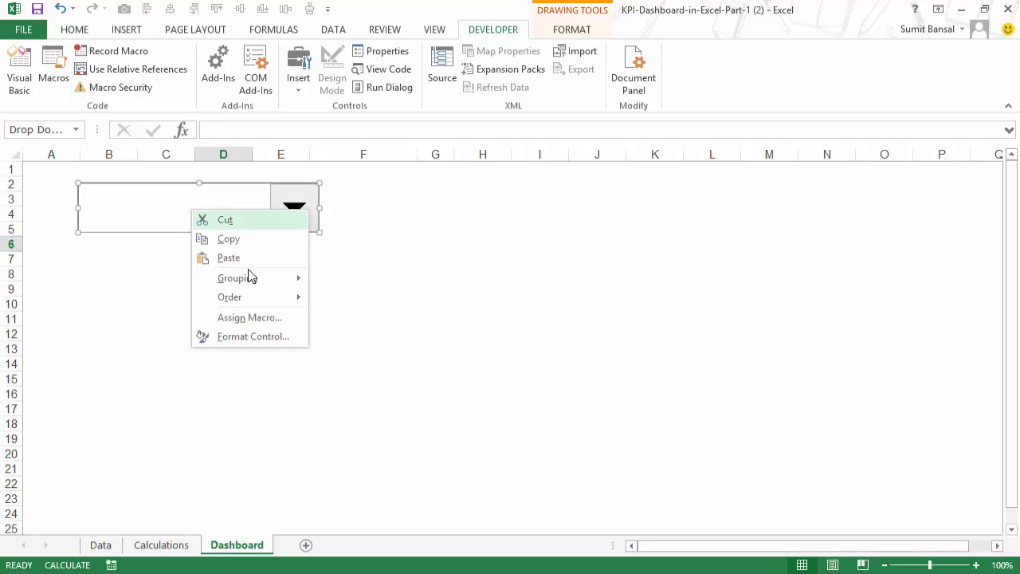
pyautogui.click(253, 346)
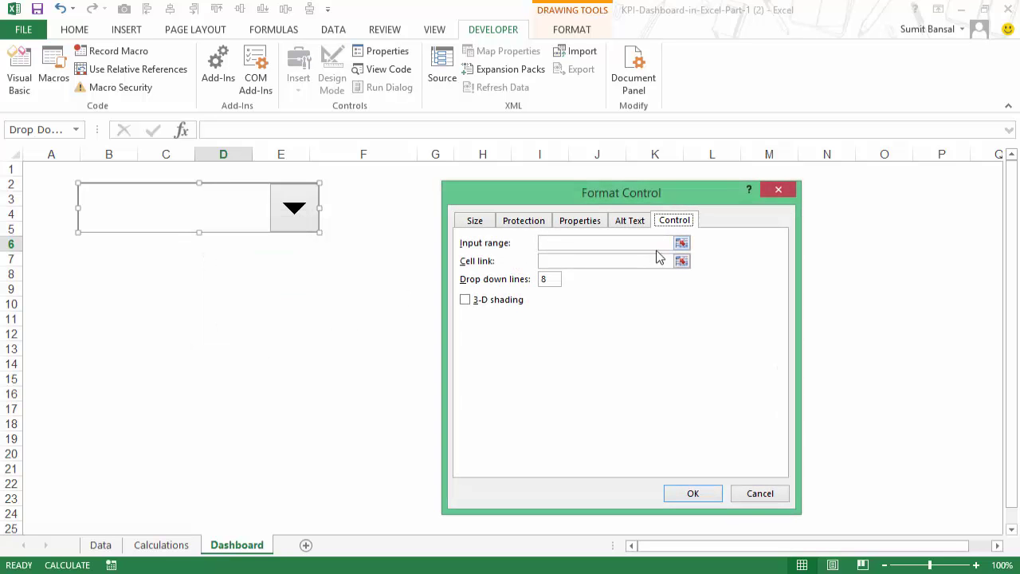
pyautogui.click(682, 243)
pyautogui.click(171, 546)
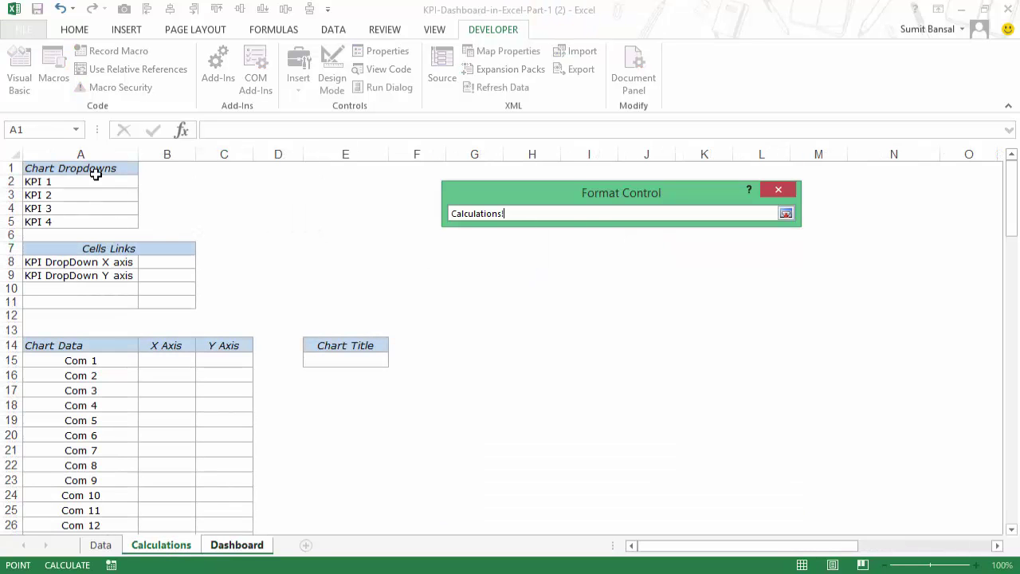
pyautogui.moveTo(48, 182); pyautogui.dragTo(51, 223)
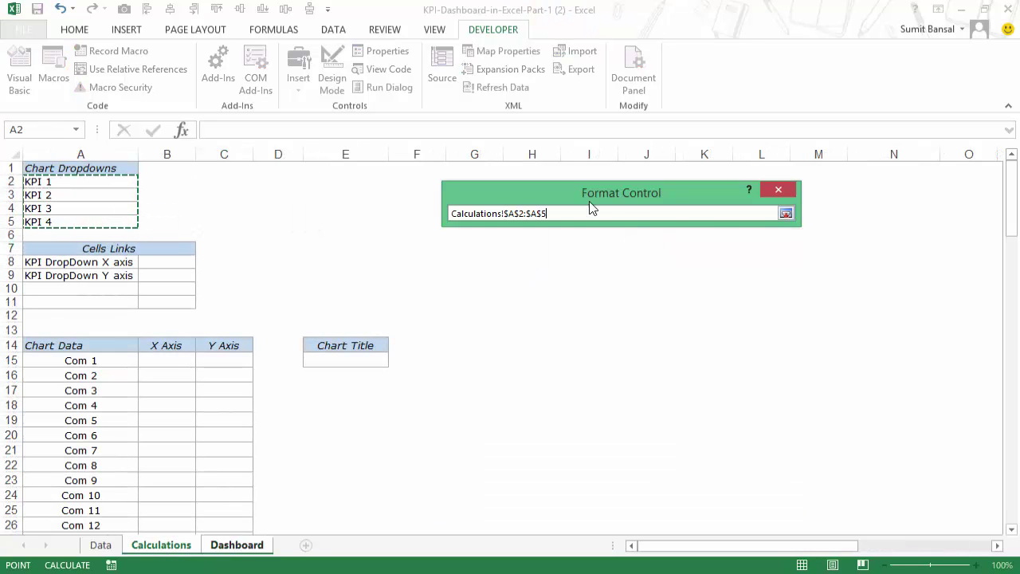
pyautogui.click(786, 214)
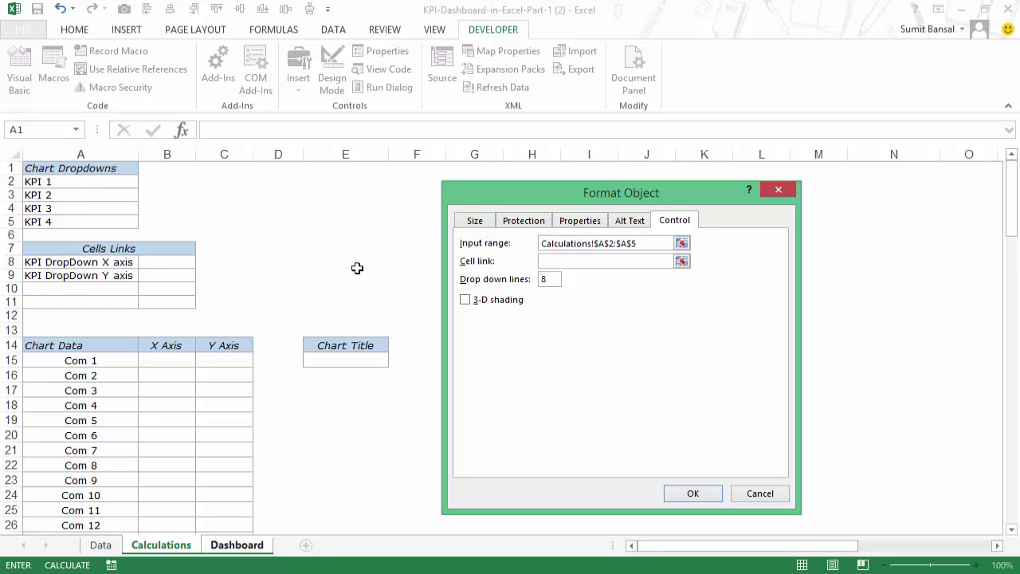
# Step: Link the combo box to Calculations!$B$8, confirm, and check it lists KPI 1–KPI 4
pyautogui.click(682, 263)
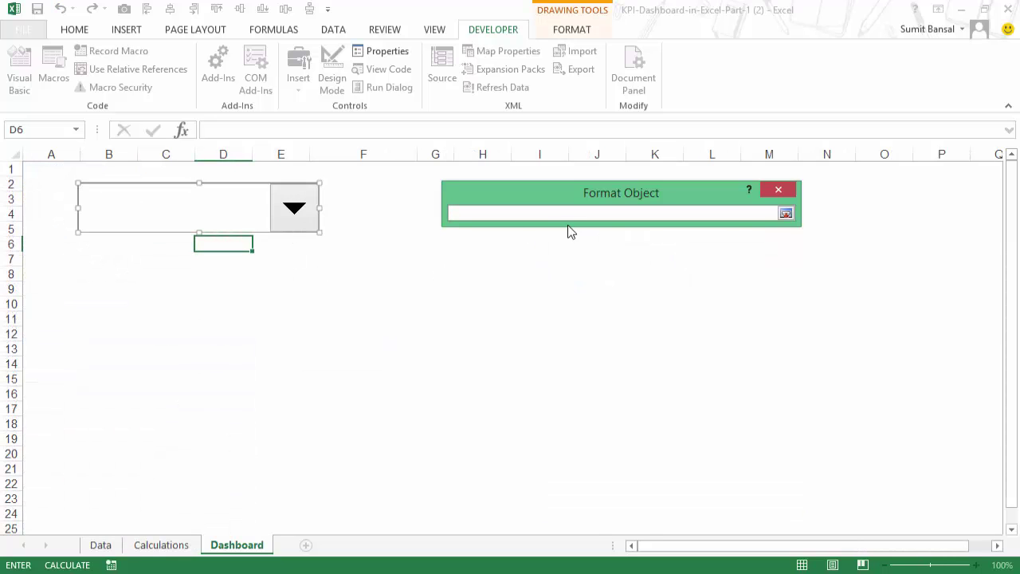
pyautogui.click(785, 213)
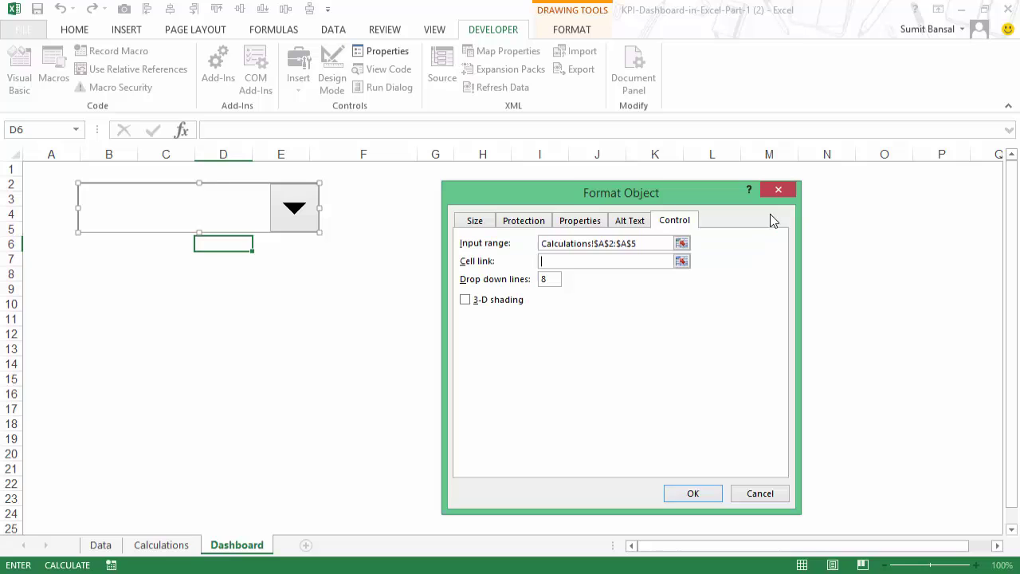
pyautogui.click(683, 263)
pyautogui.click(161, 545)
pyautogui.click(177, 262)
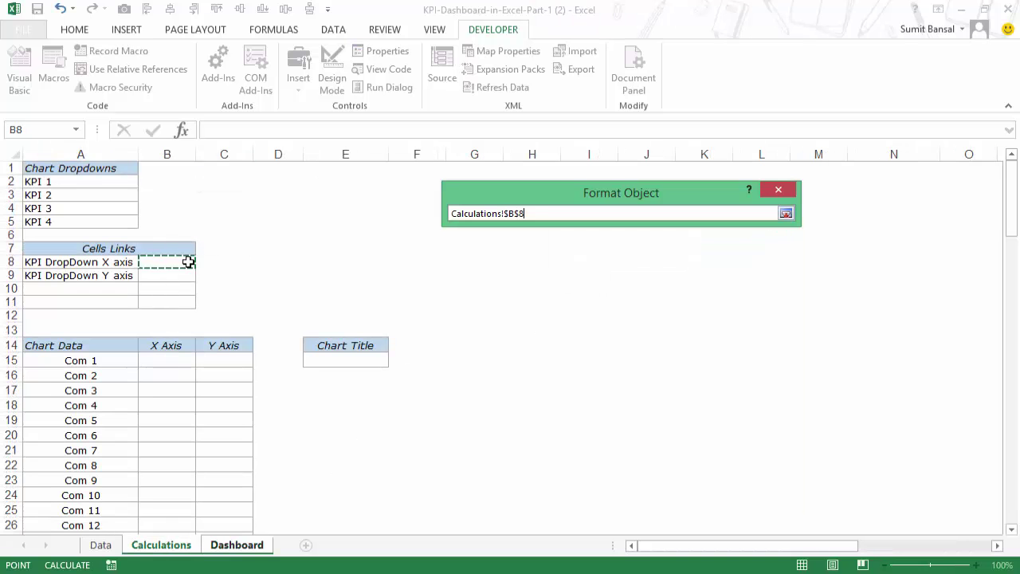
pyautogui.click(786, 216)
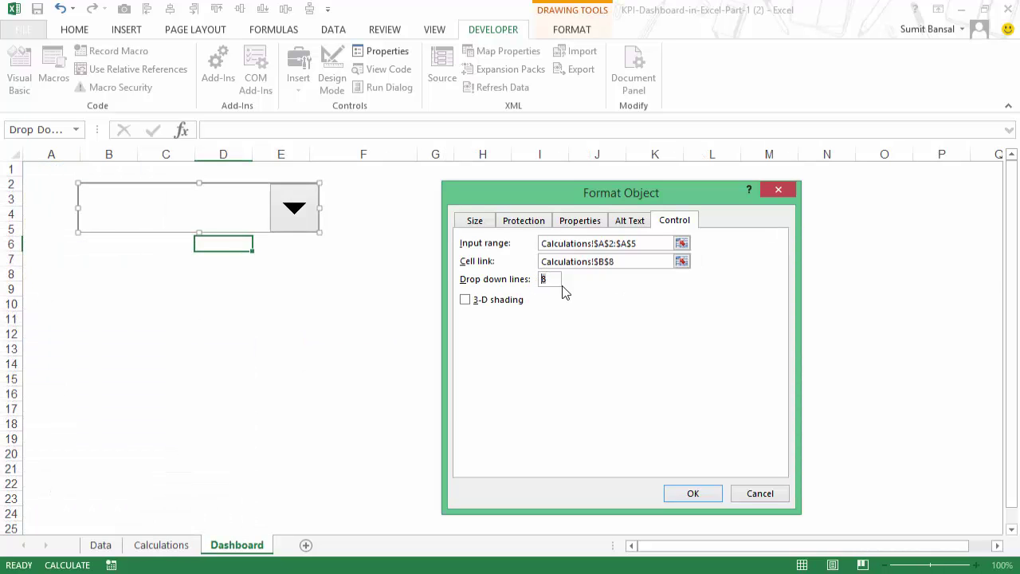
pyautogui.click(694, 496)
pyautogui.click(394, 308)
pyautogui.click(299, 224)
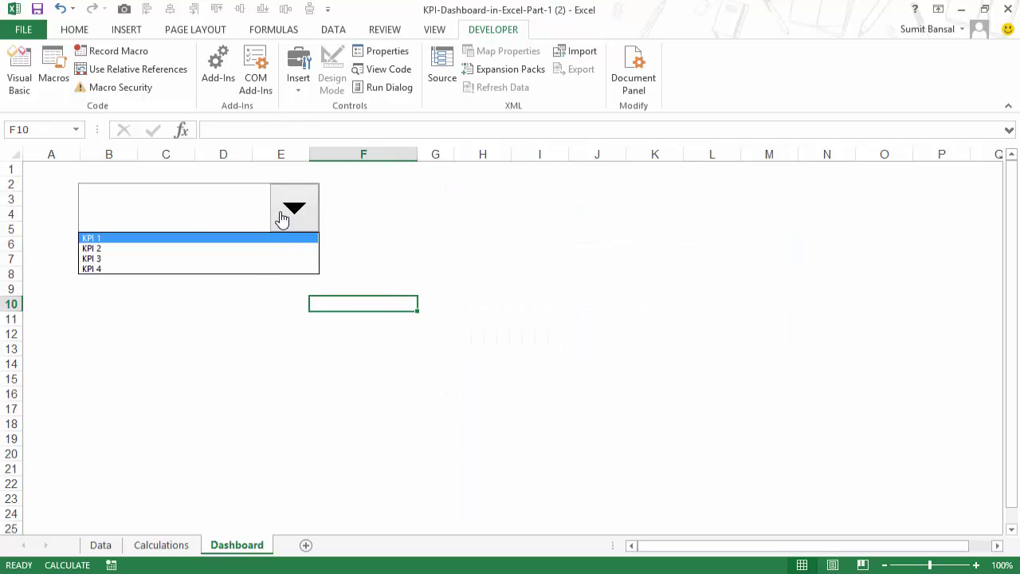
pyautogui.click(282, 218)
# Step: Shrink the KPI drop-down to a compact box near B2 to C3
pyautogui.rightClick(314, 207)
pyautogui.click(223, 231)
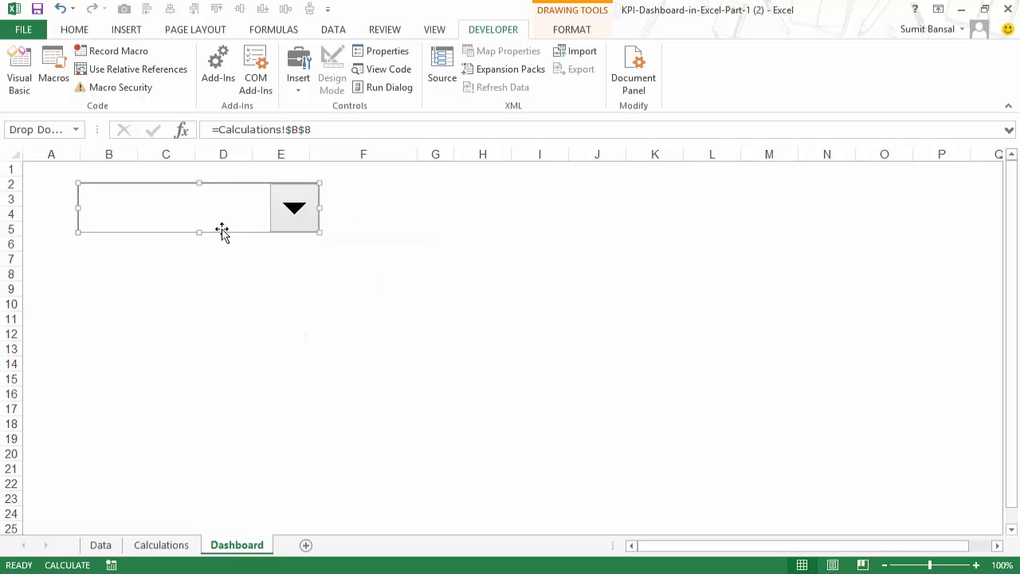
pyautogui.moveTo(199, 232); pyautogui.dragTo(198, 208)
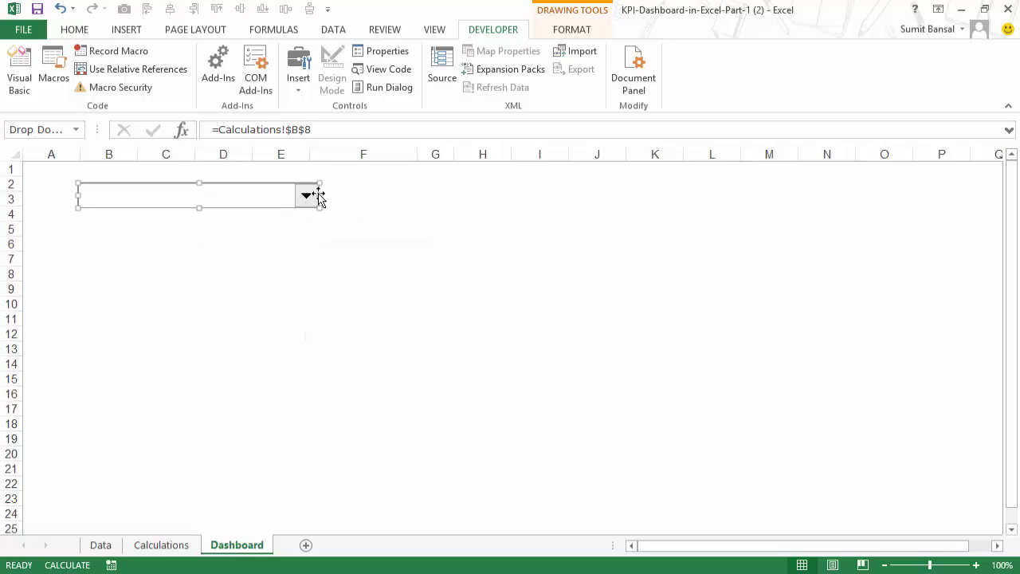
pyautogui.moveTo(319, 199); pyautogui.dragTo(140, 204)
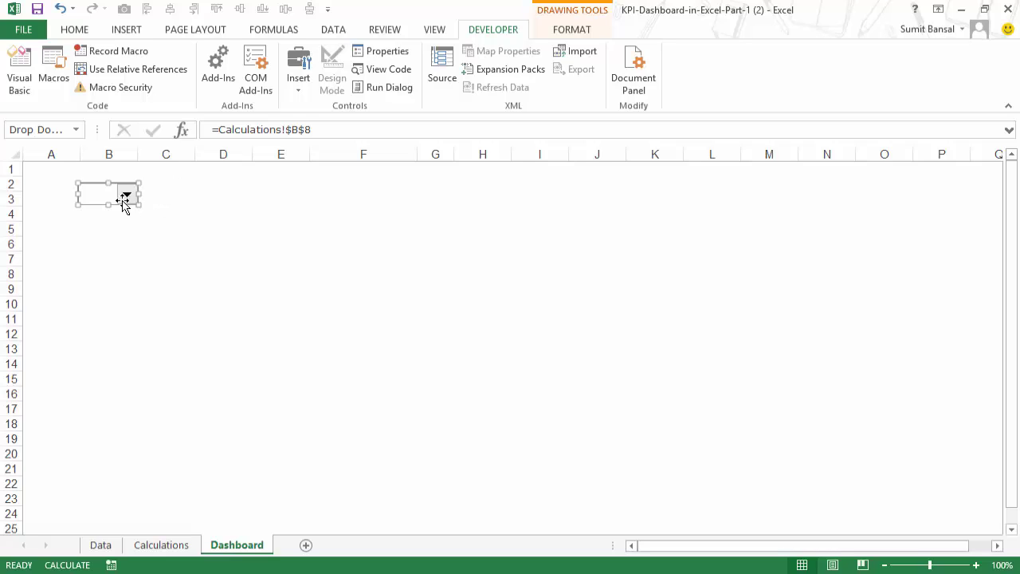
# Step: Copy and paste the drop-down, placing the duplicate around C3–D4
pyautogui.rightClick(114, 199)
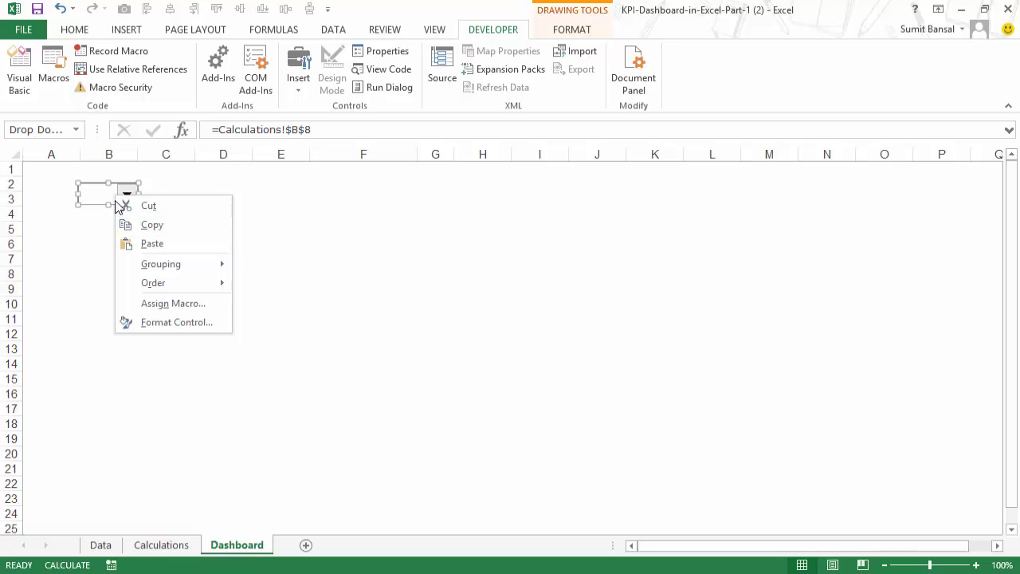
pyautogui.click(165, 223)
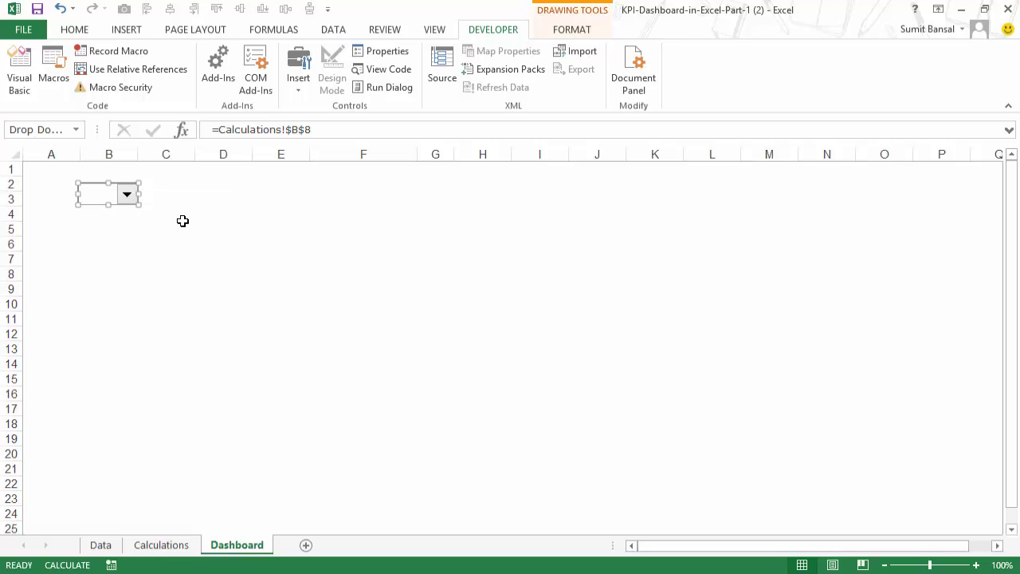
pyautogui.hotkey('ctrl', 'v')
pyautogui.moveTo(132, 217); pyautogui.dragTo(216, 209)
# Step: Through Format Control, change the second dropdown's cell link from B8 to B9
pyautogui.rightClick(216, 209)
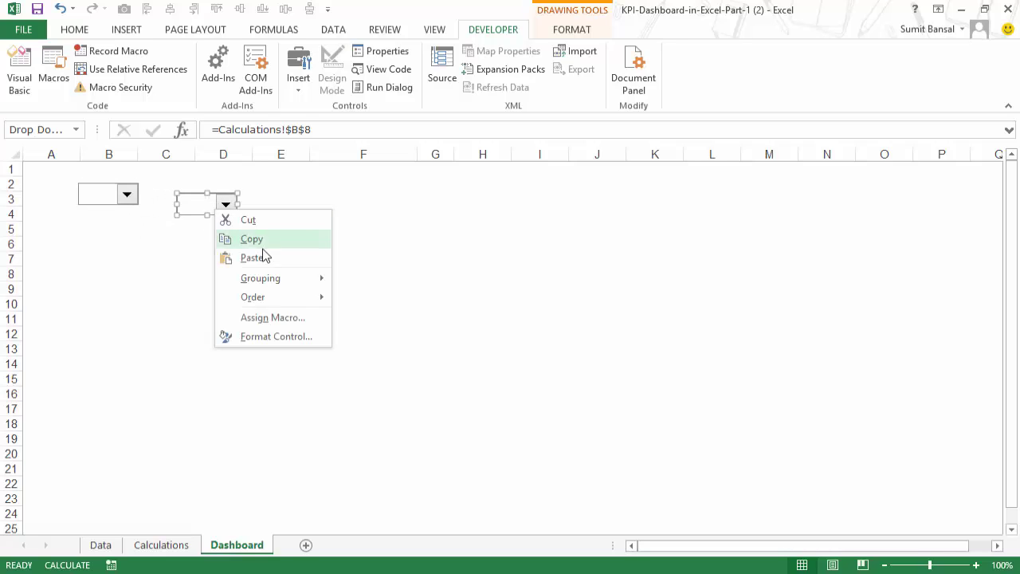
pyautogui.click(264, 336)
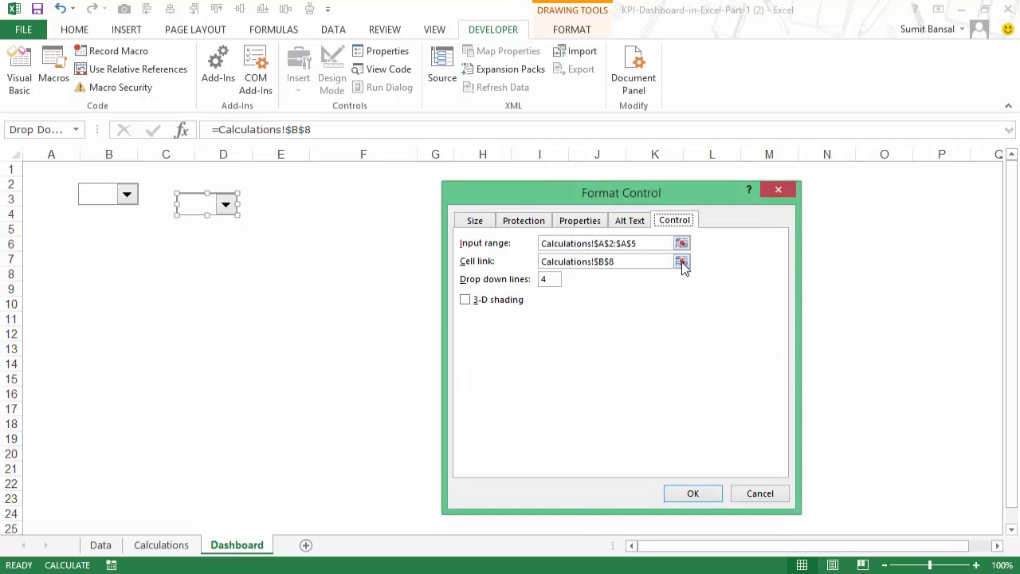
pyautogui.click(681, 262)
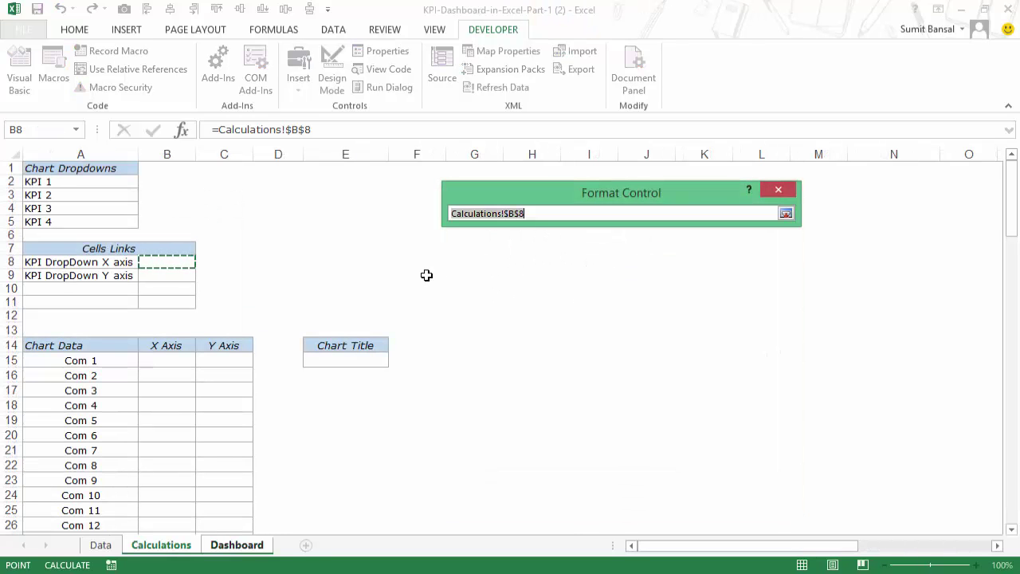
pyautogui.click(151, 277)
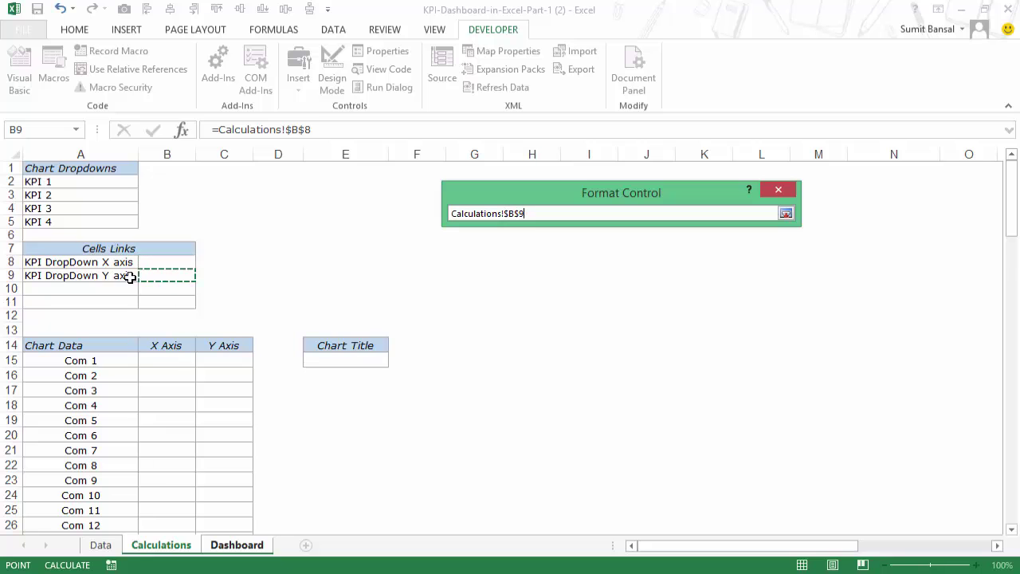
pyautogui.click(786, 214)
pyautogui.click(679, 486)
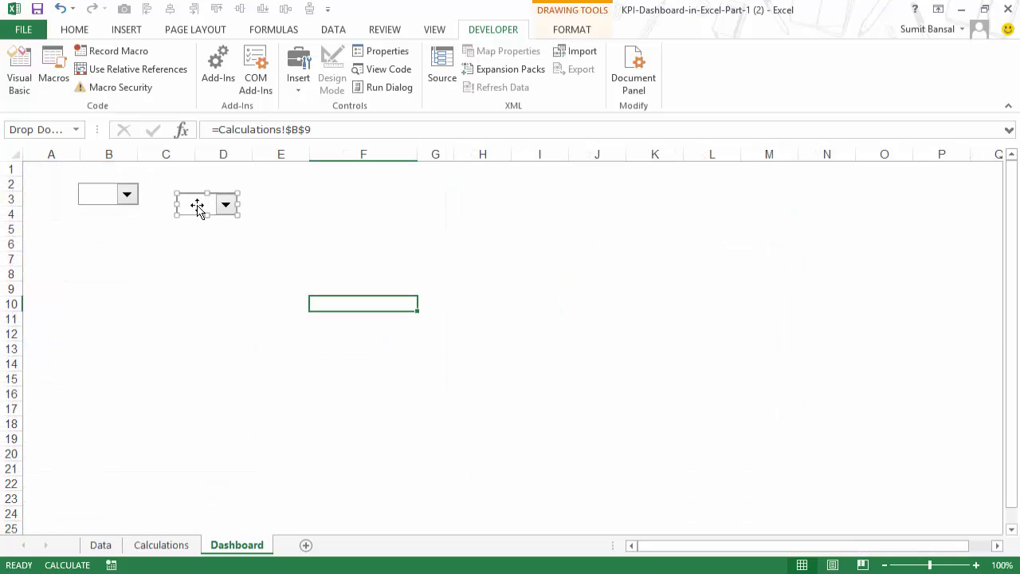
# Step: Dismiss the invalid-reference warnings and cancel the stray control reference edit
pyautogui.rightClick(197, 206)
pyautogui.write('`')
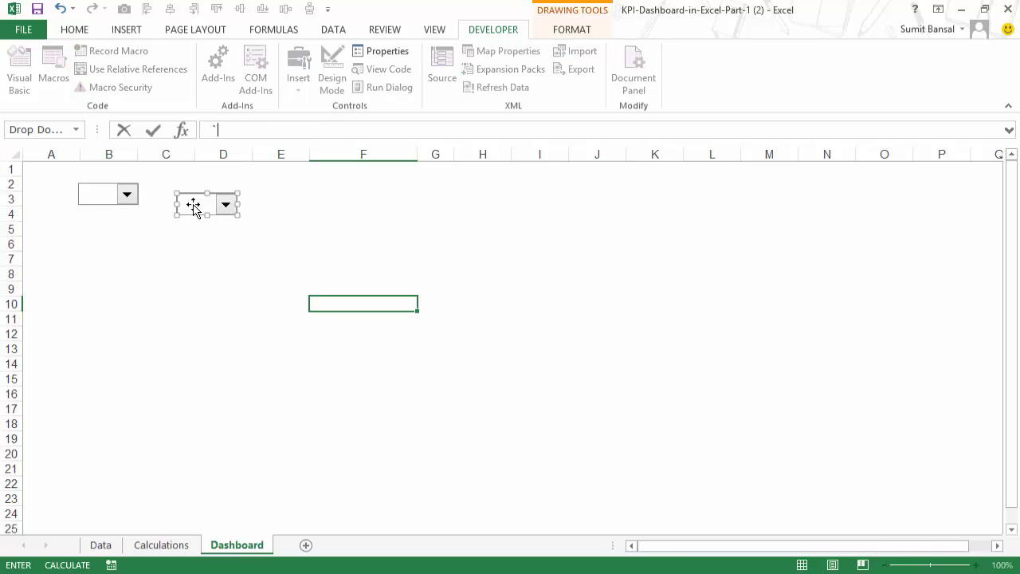
pyautogui.click(94, 199)
pyautogui.click(500, 329)
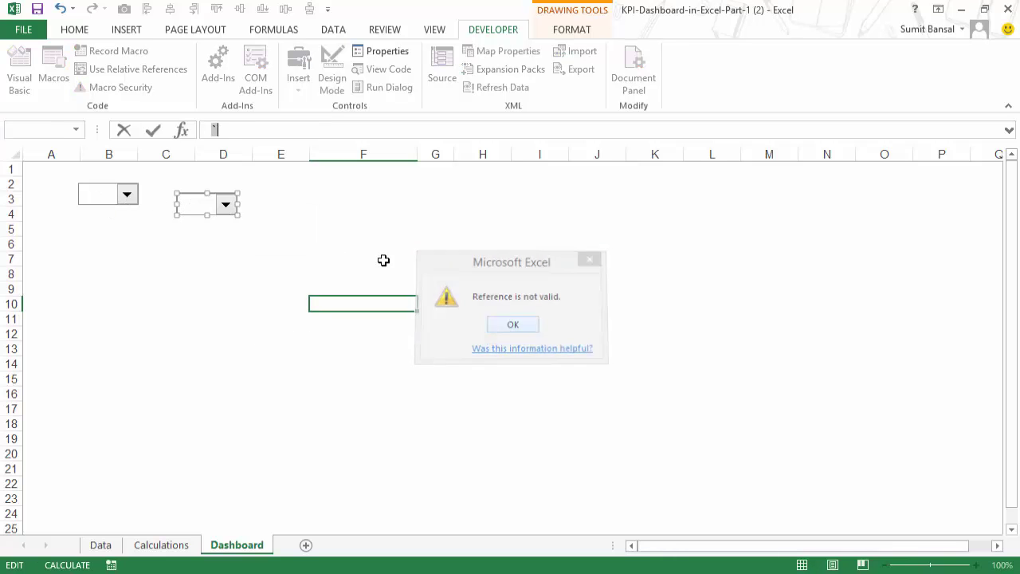
pyautogui.click(221, 207)
pyautogui.click(511, 324)
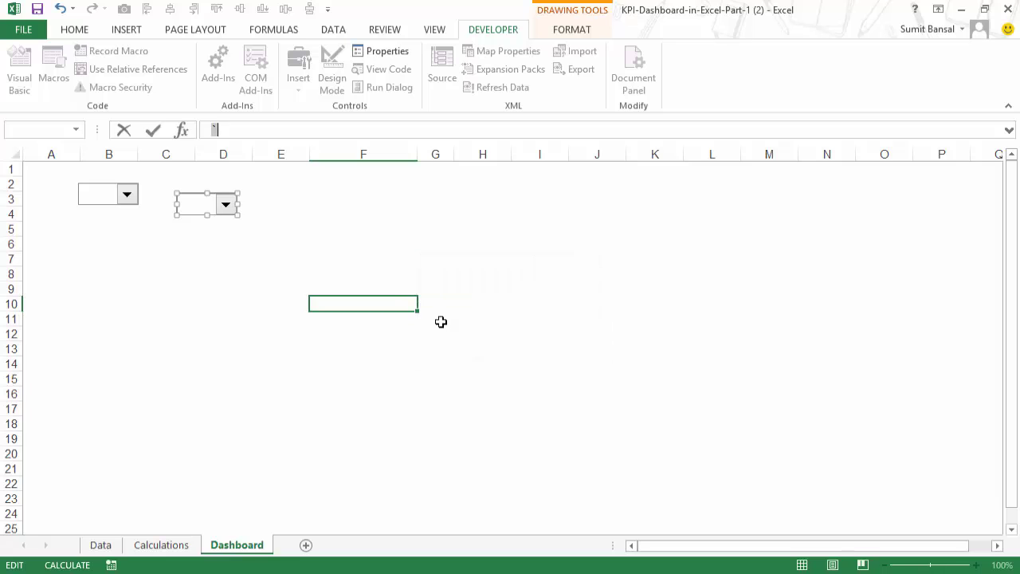
pyautogui.click(334, 228)
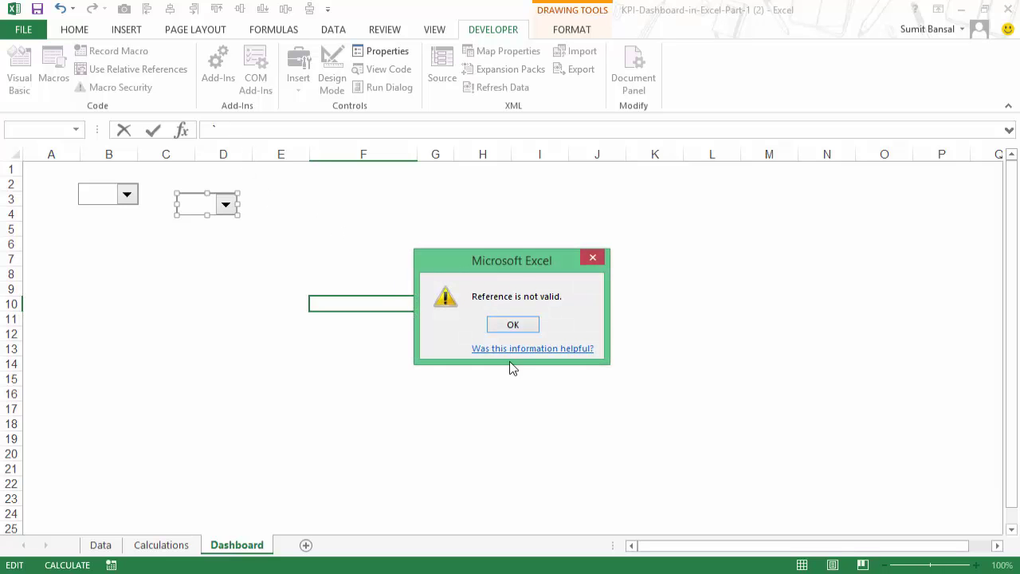
pyautogui.click(495, 326)
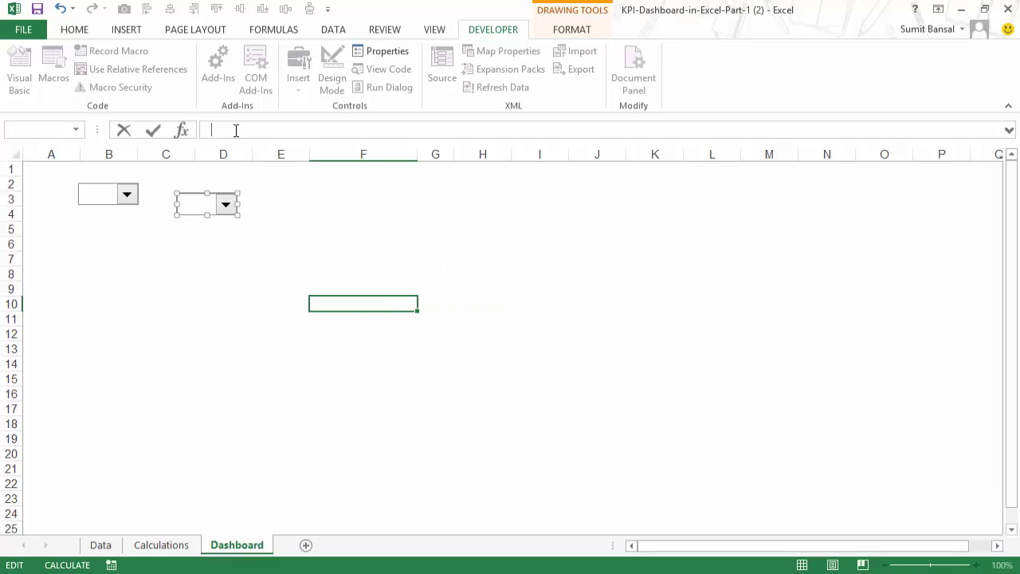
pyautogui.press('Escape')
pyautogui.click(298, 230)
# Step: Relink the second dropdown to Calculations!$B$9 and reopen its KPI list
pyautogui.rightClick(217, 204)
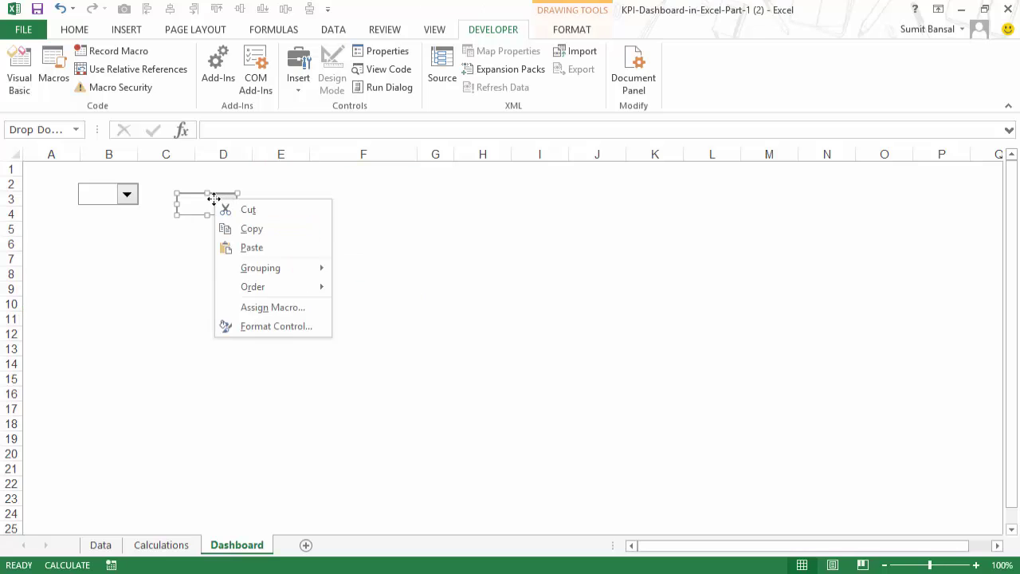
pyautogui.click(247, 332)
pyautogui.click(681, 260)
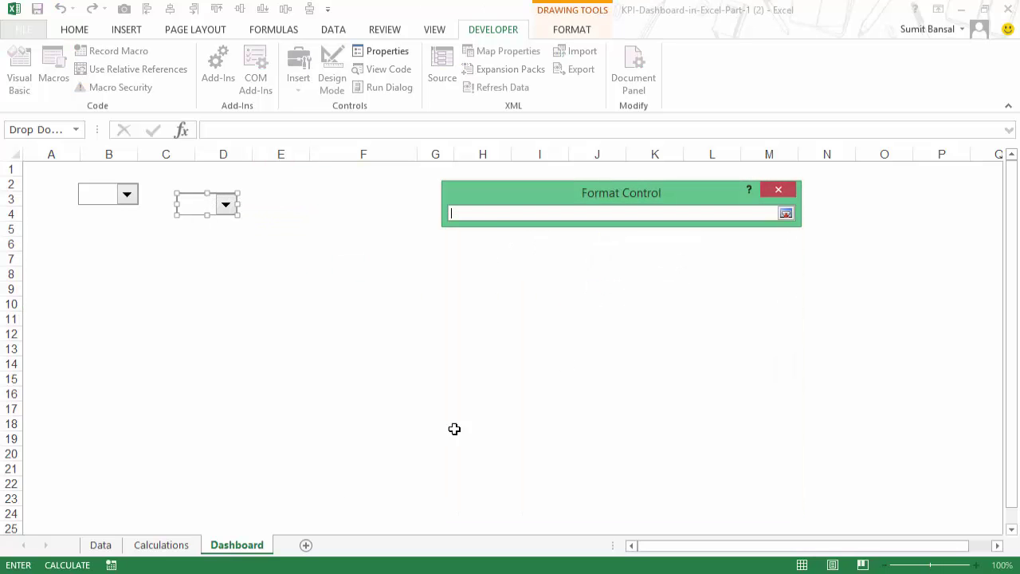
pyautogui.click(164, 546)
pyautogui.click(160, 275)
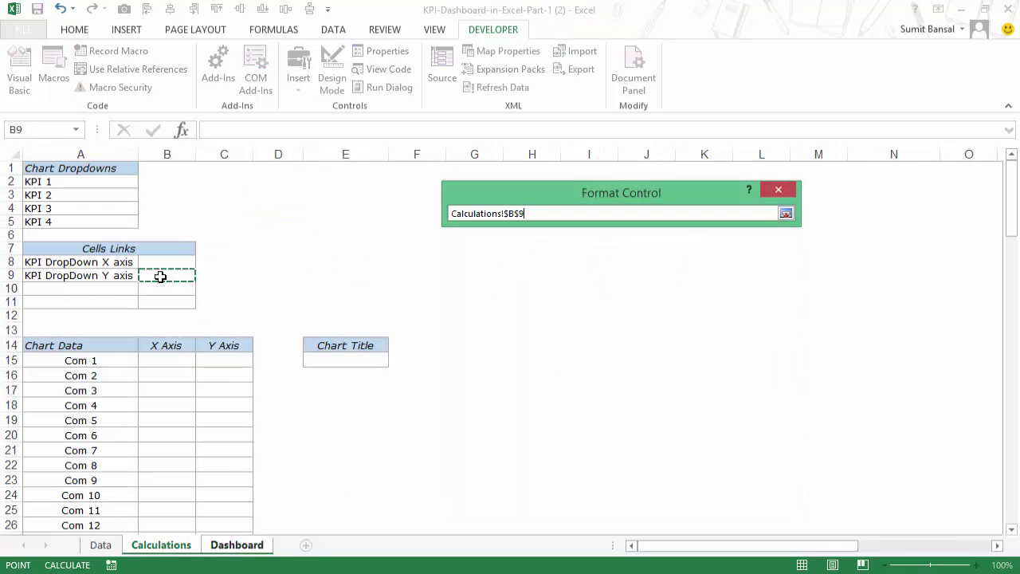
pyautogui.click(786, 214)
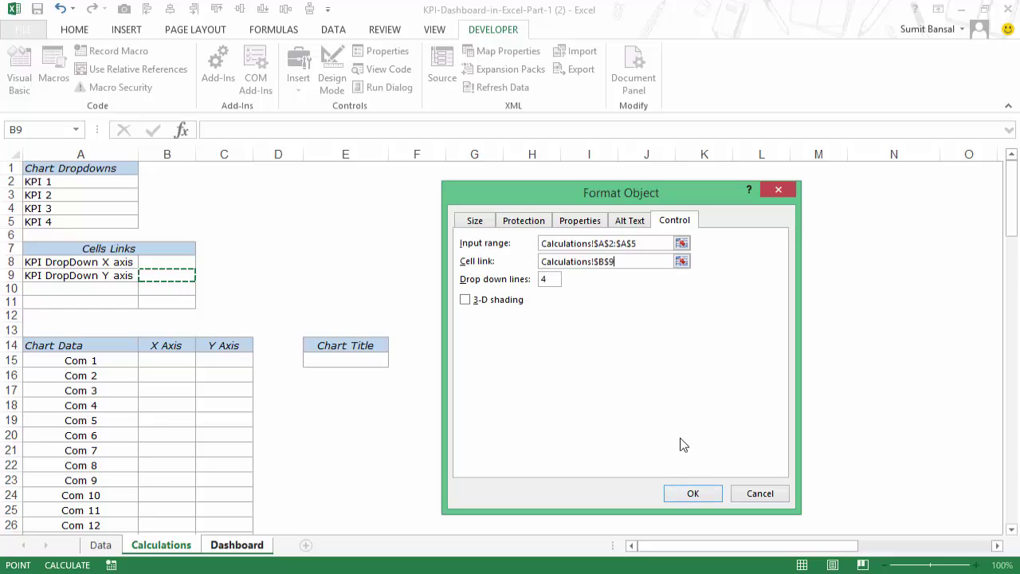
pyautogui.click(693, 493)
pyautogui.click(396, 289)
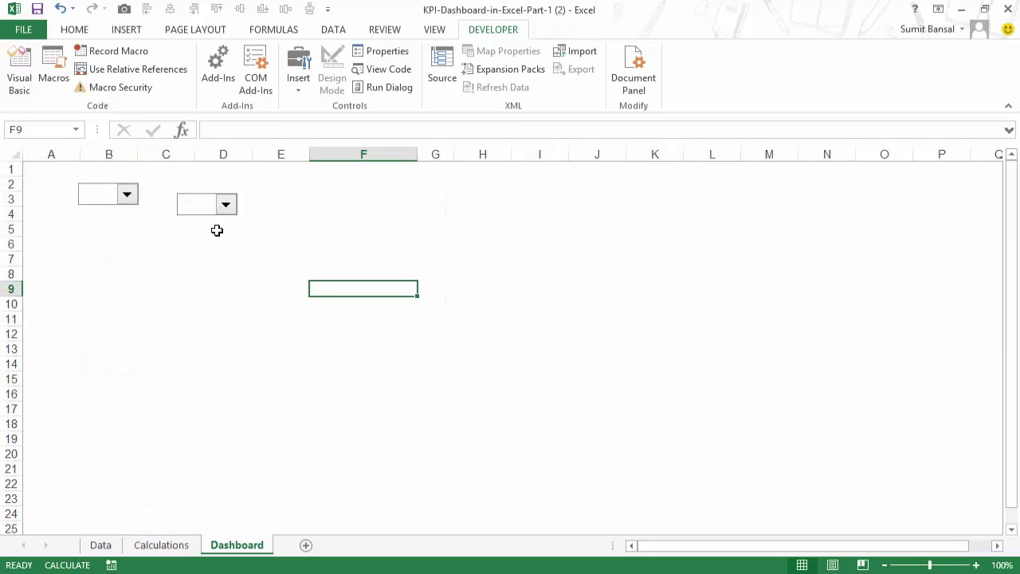
pyautogui.click(227, 209)
# Step: Move the Y-axis dropdown to around row 4 and the X-axis dropdown near row 13
pyautogui.click(225, 209)
pyautogui.rightClick(215, 209)
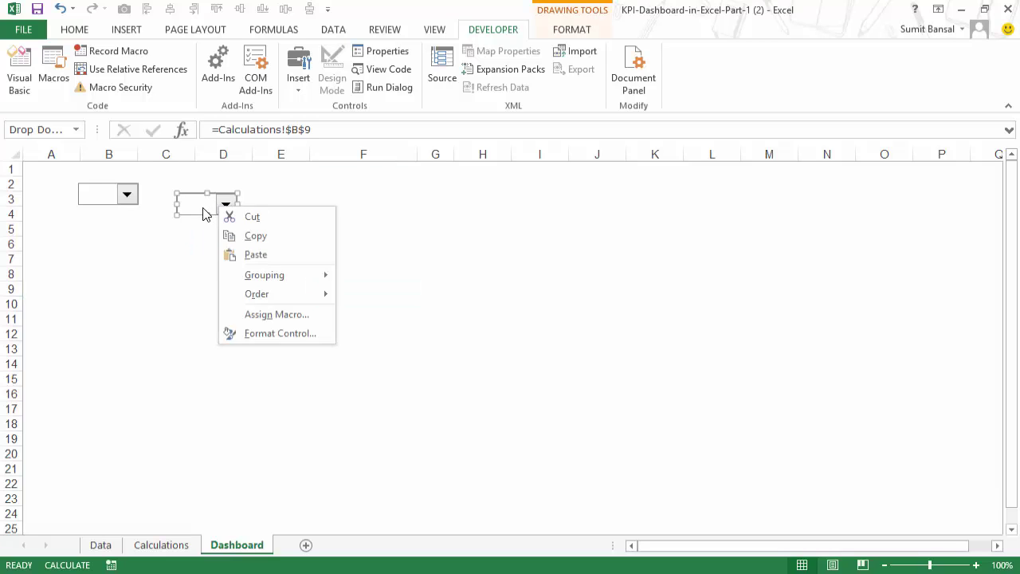
pyautogui.moveTo(204, 214); pyautogui.dragTo(222, 356)
pyautogui.rightClick(94, 197)
pyautogui.click(80, 189)
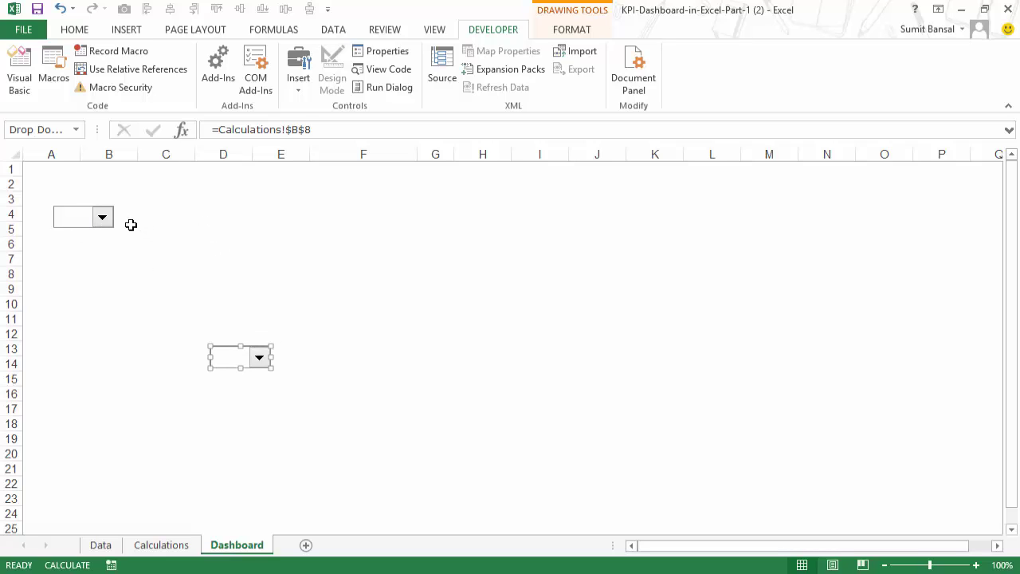
# Step: Choose KPI 2 in the Y-axis dropdown and KPI 1 in the X-axis dropdown
pyautogui.click(105, 223)
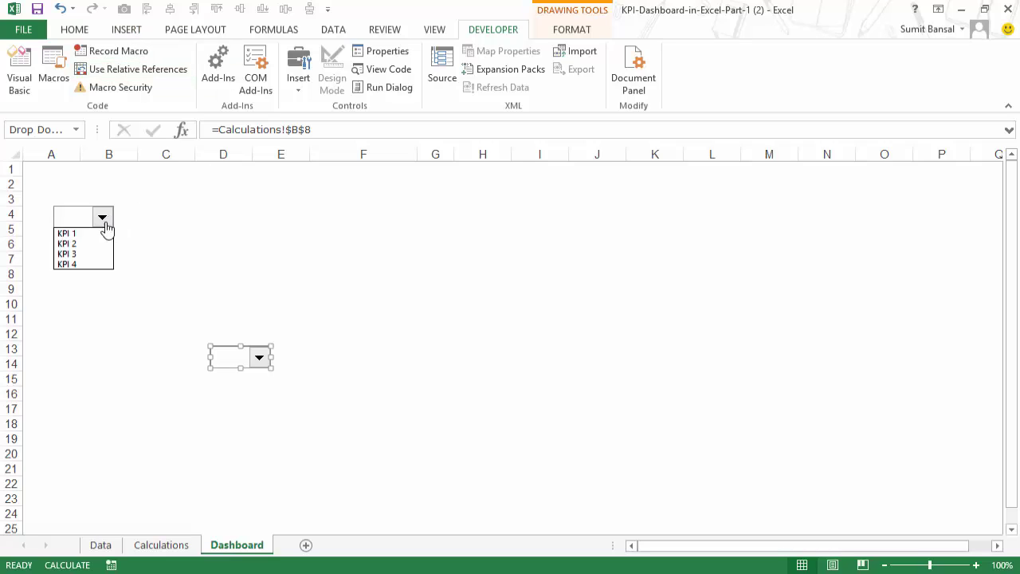
pyautogui.click(89, 250)
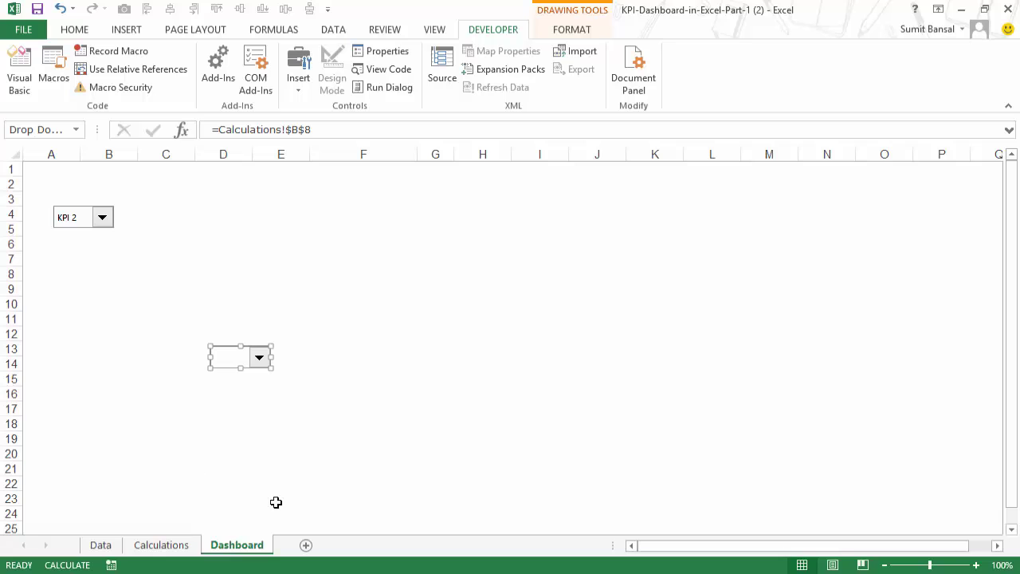
pyautogui.click(167, 546)
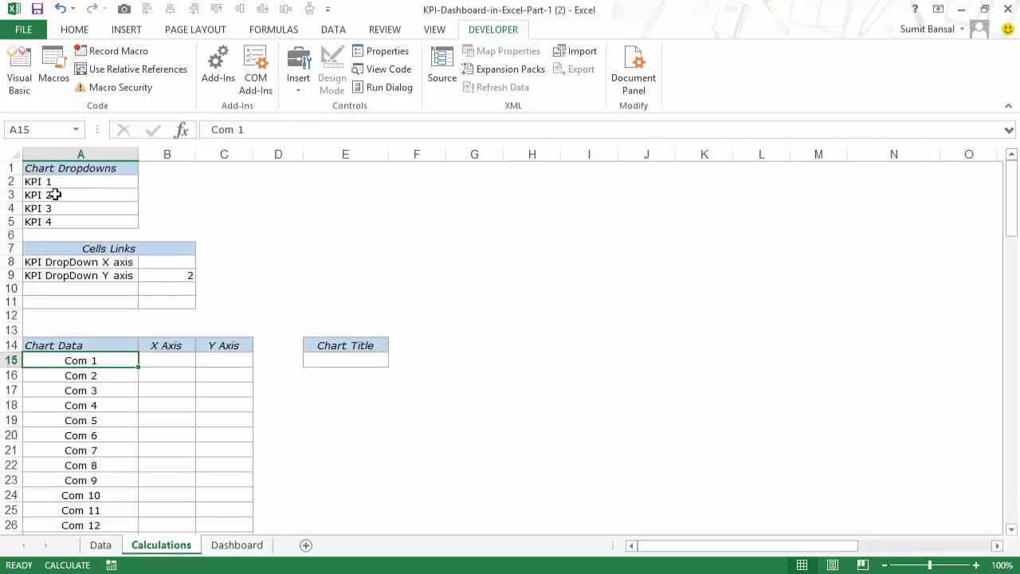
pyautogui.click(235, 545)
pyautogui.click(363, 364)
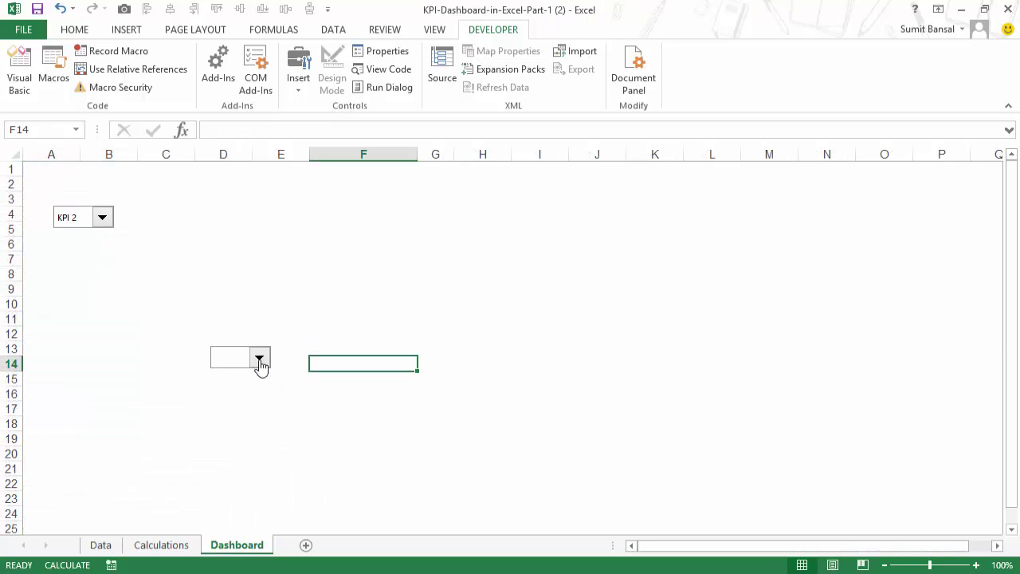
pyautogui.click(259, 358)
pyautogui.click(239, 372)
# Step: Check that Calculations link cells B8:B9 now read 1 and 2
pyautogui.click(162, 546)
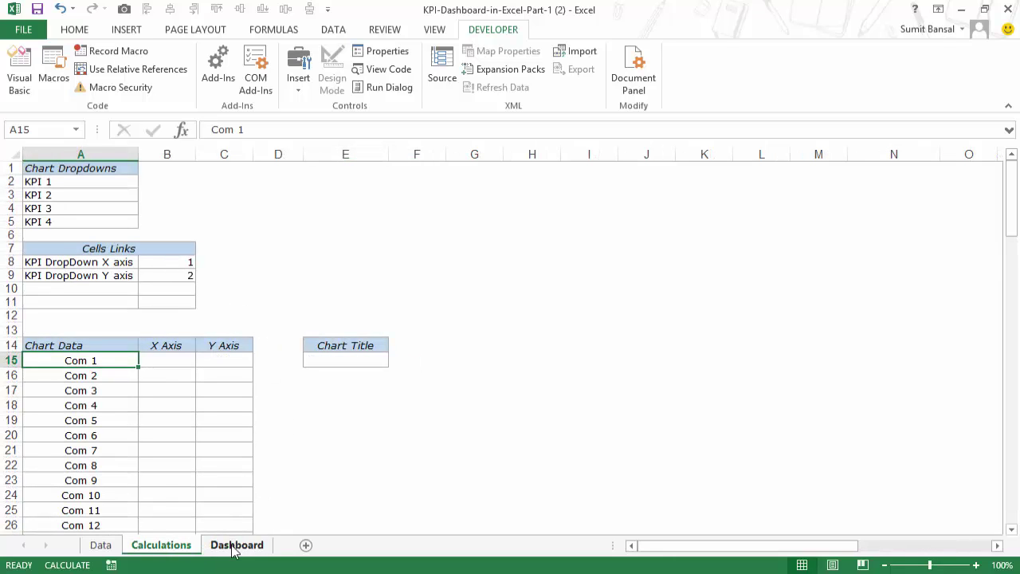
pyautogui.click(156, 264)
pyautogui.moveTo(156, 264); pyautogui.dragTo(159, 276)
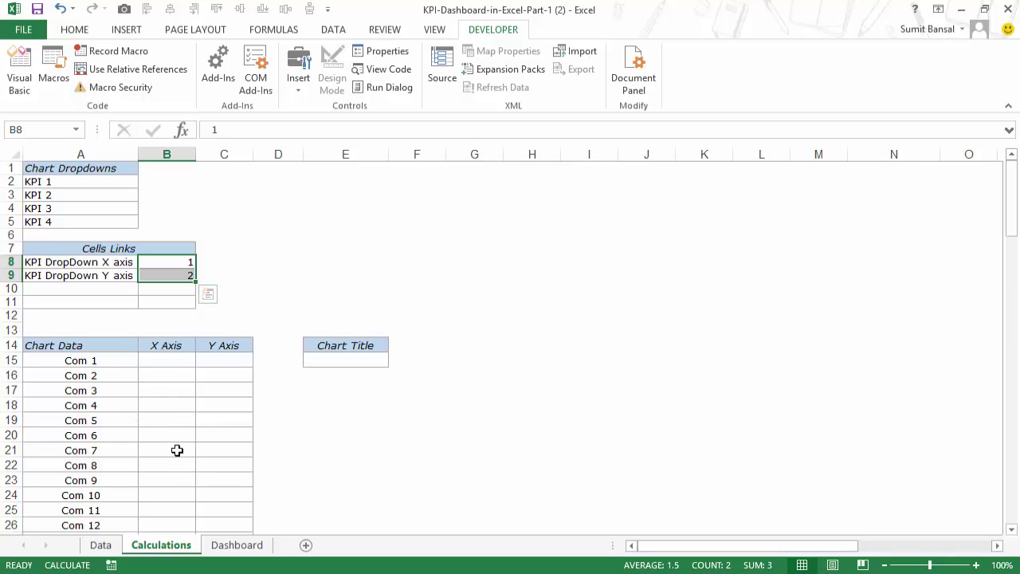
pyautogui.click(159, 363)
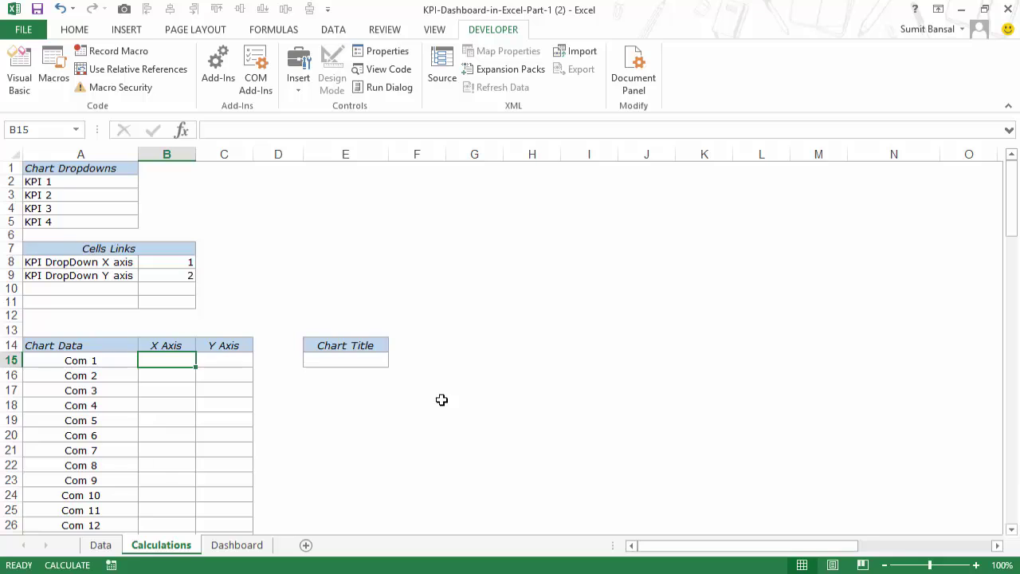
# Step: In B15, start the formula =INDEX(KPIData,ROWS($A$15:A15) using autocomplete
pyautogui.write('=in')
pyautogui.press('Tab')
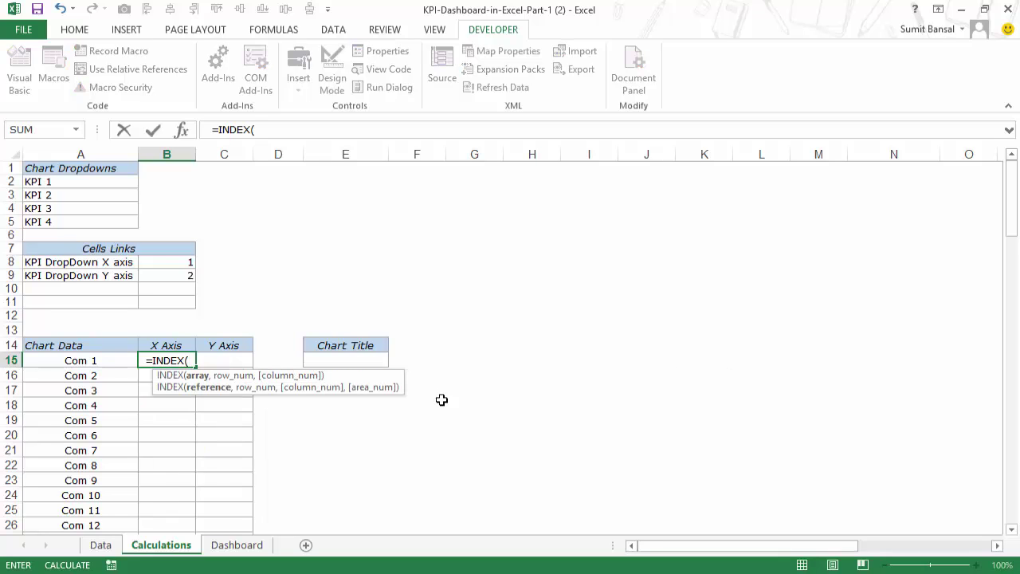
pyautogui.write('kpid')
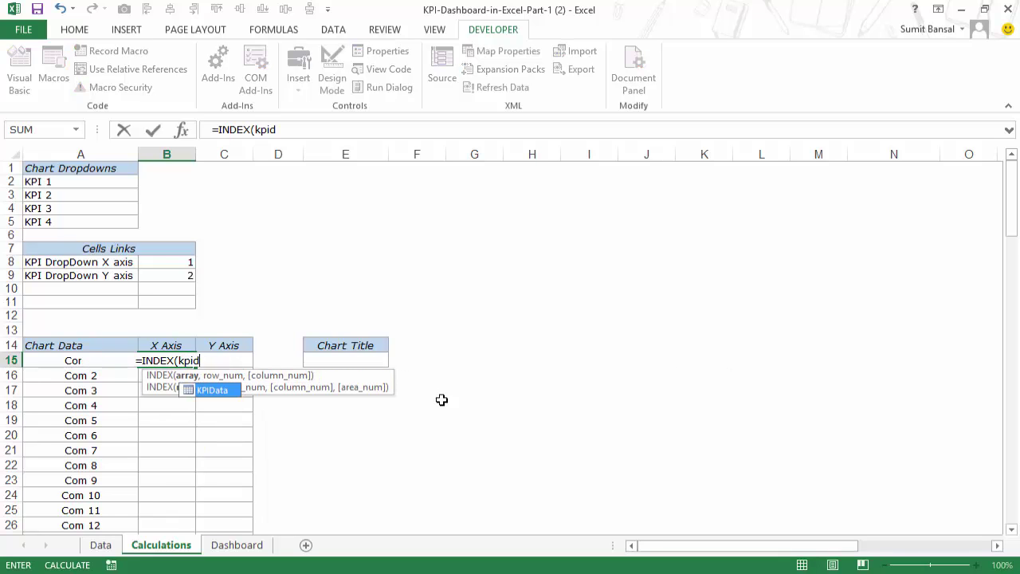
pyautogui.press('Tab')
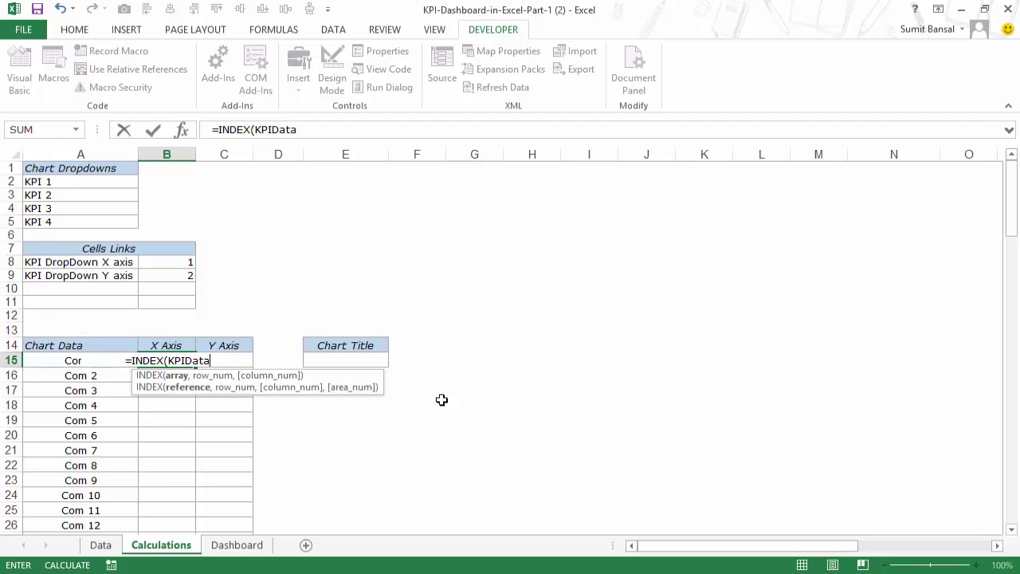
pyautogui.write(',')
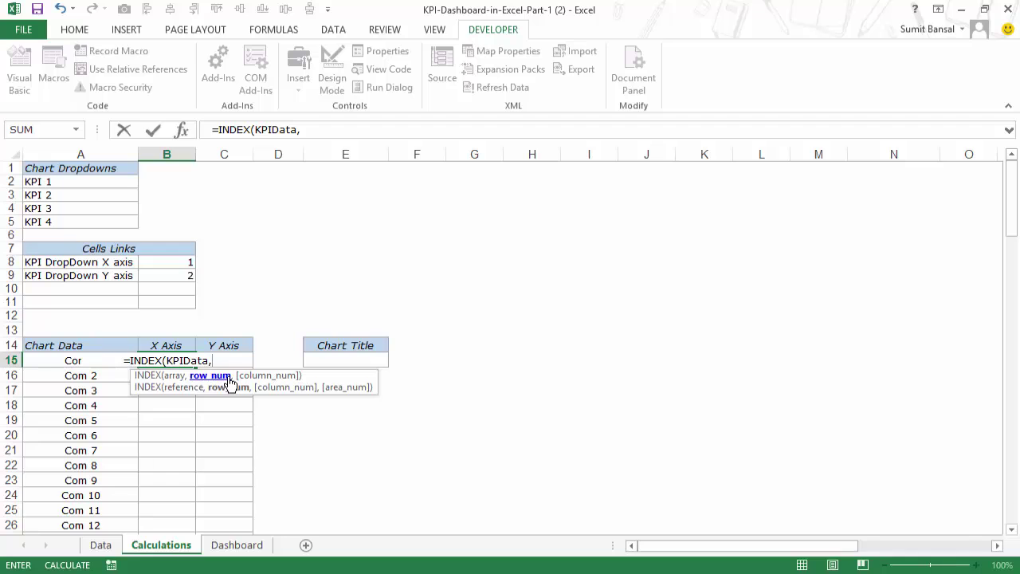
pyautogui.write('rows(')
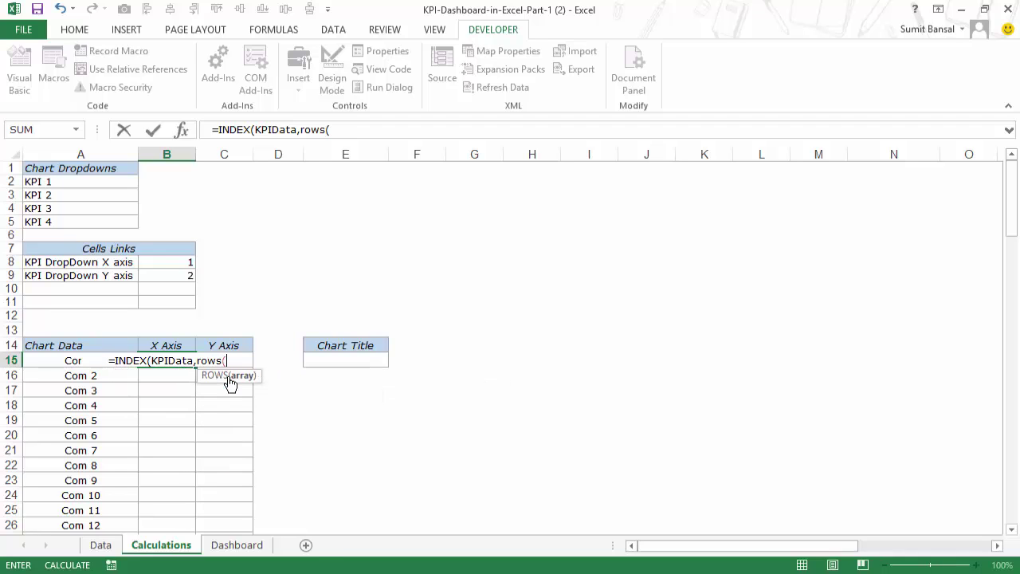
pyautogui.press('Left')
pyautogui.press('F8')
pyautogui.write(')')
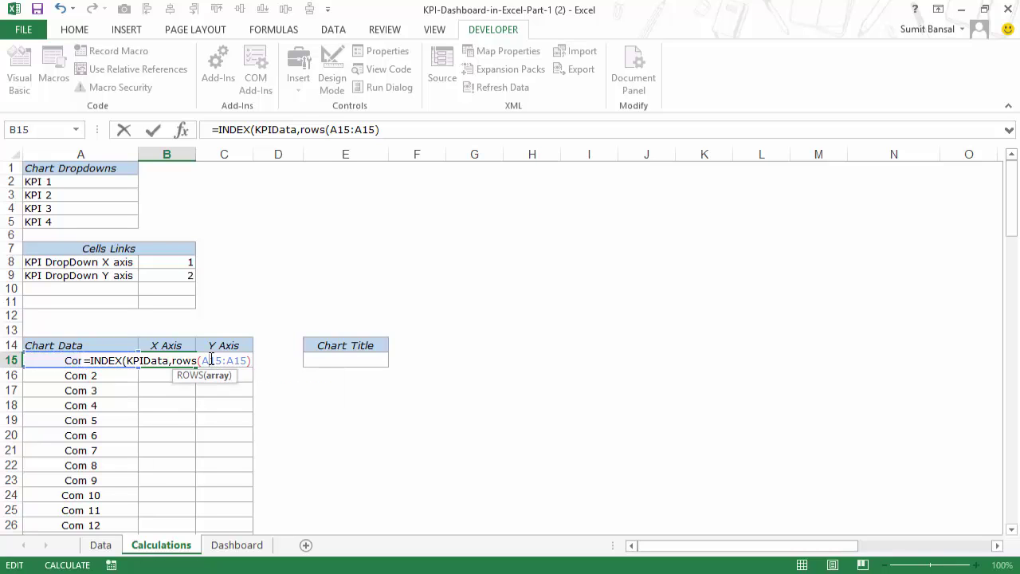
pyautogui.press('F4')
# Step: Finish the formula with the column argument $B$8+1 and commit it
pyautogui.click(187, 416)
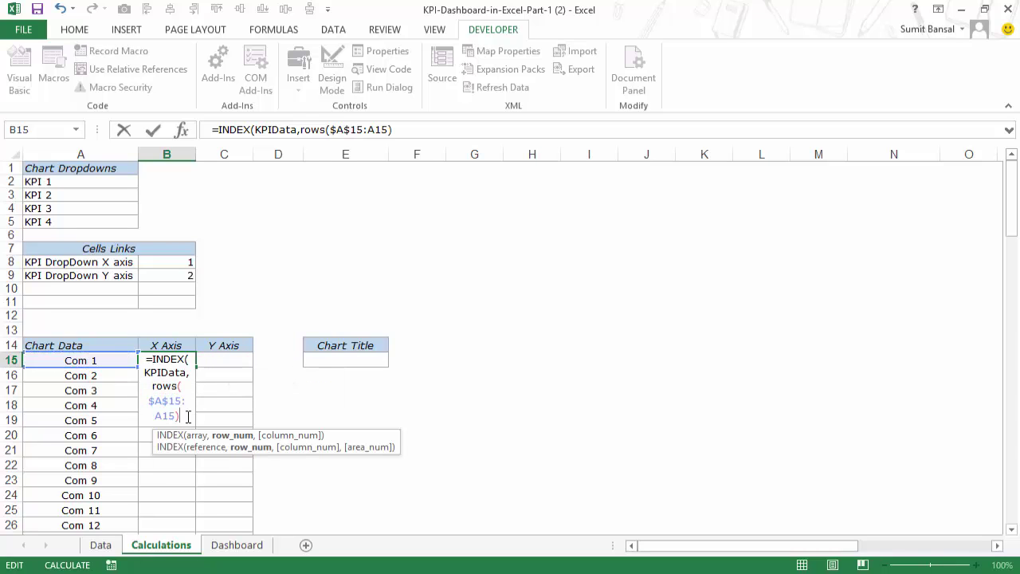
pyautogui.write(',')
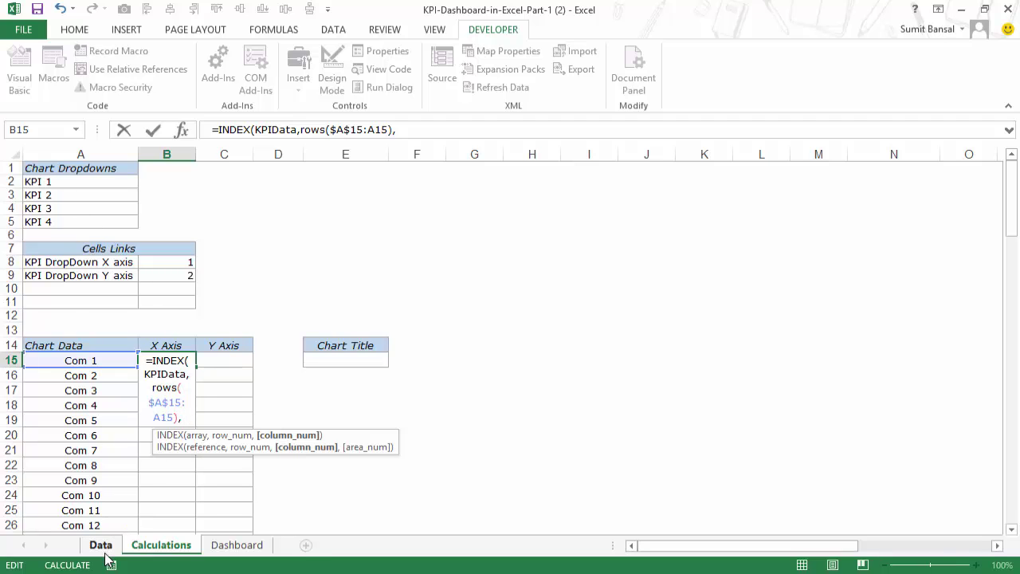
pyautogui.click(180, 264)
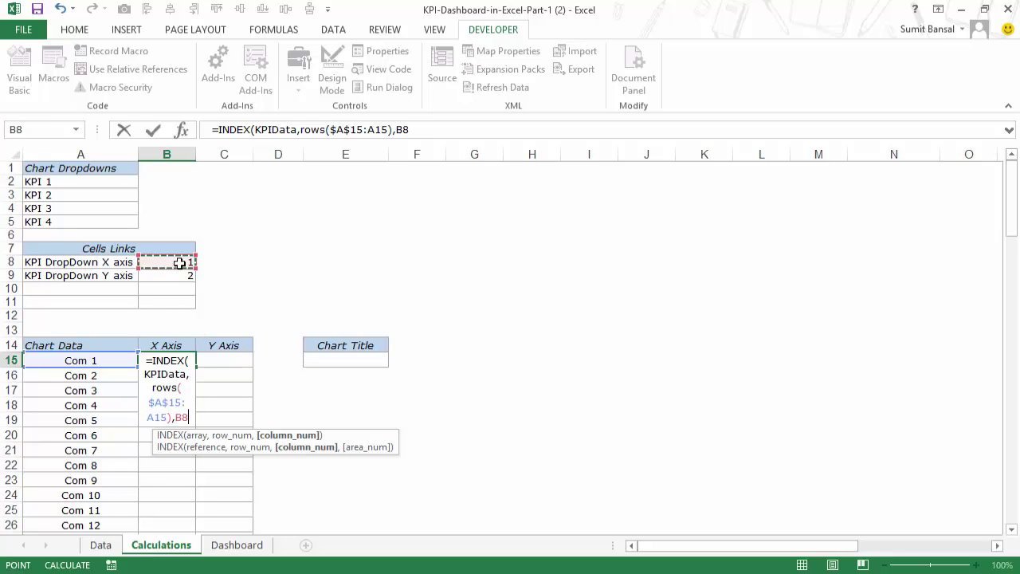
pyautogui.press('F4')
pyautogui.write('+1)')
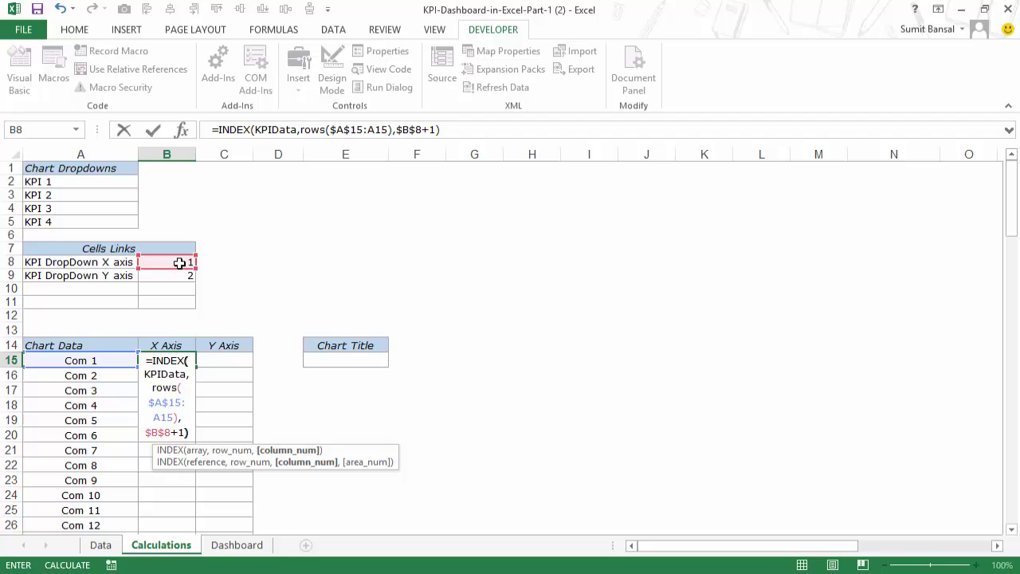
pyautogui.press('Return')
pyautogui.press('Up')
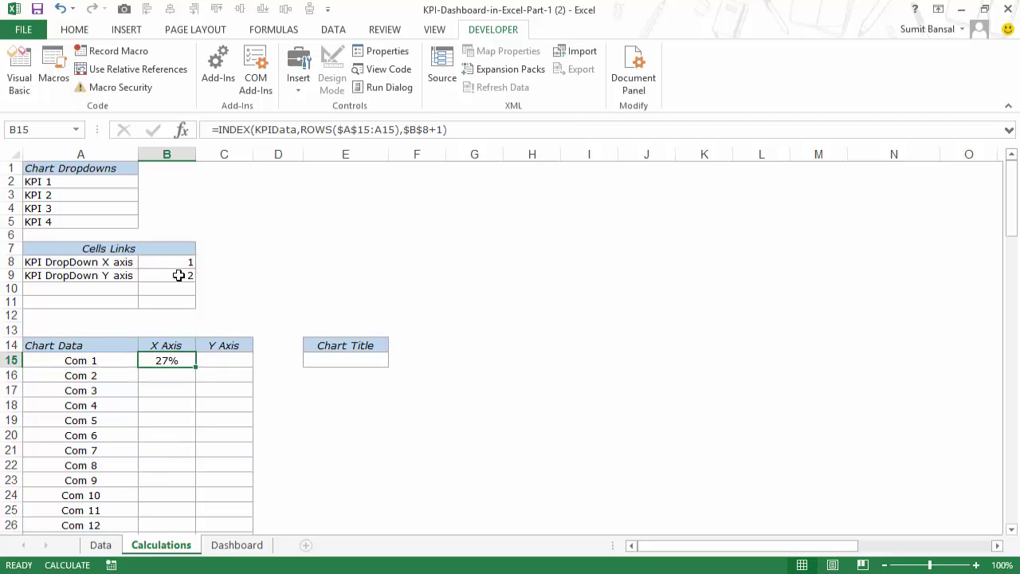
# Step: Verify Com 1's KPI 1 value of 27% on the Data sheet, then set B8 to 2
pyautogui.click(106, 547)
pyautogui.click(170, 184)
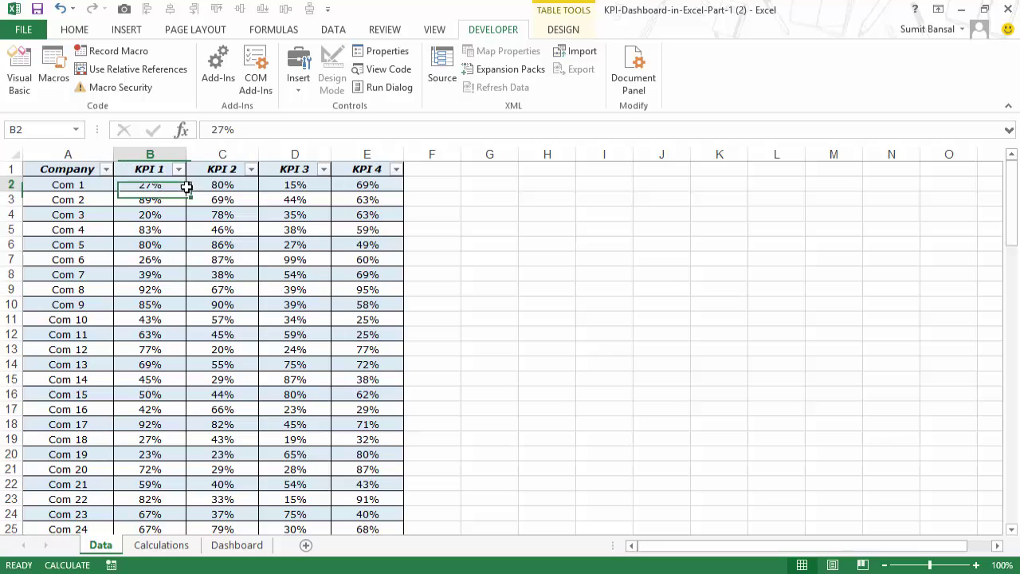
pyautogui.click(151, 545)
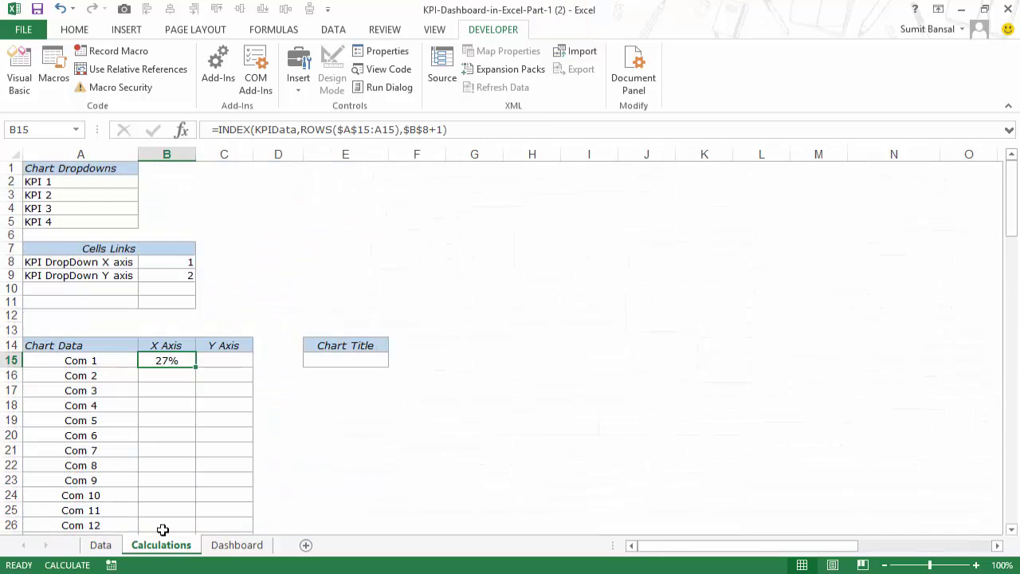
pyautogui.click(176, 264)
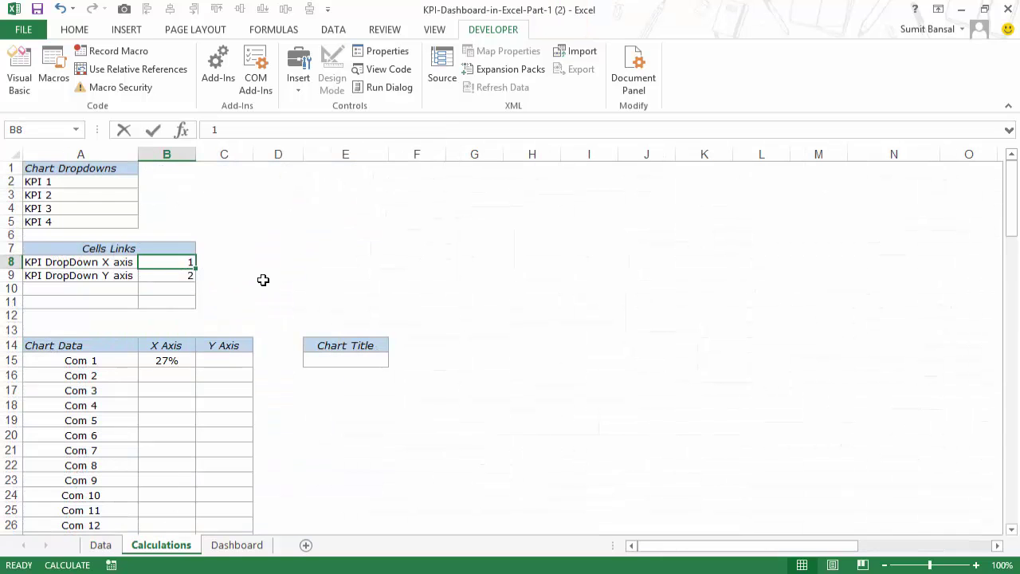
pyautogui.write('2')
pyautogui.press('Return')
# Step: Copy the B15 INDEX formula down the X Axis column through B114
pyautogui.click(100, 547)
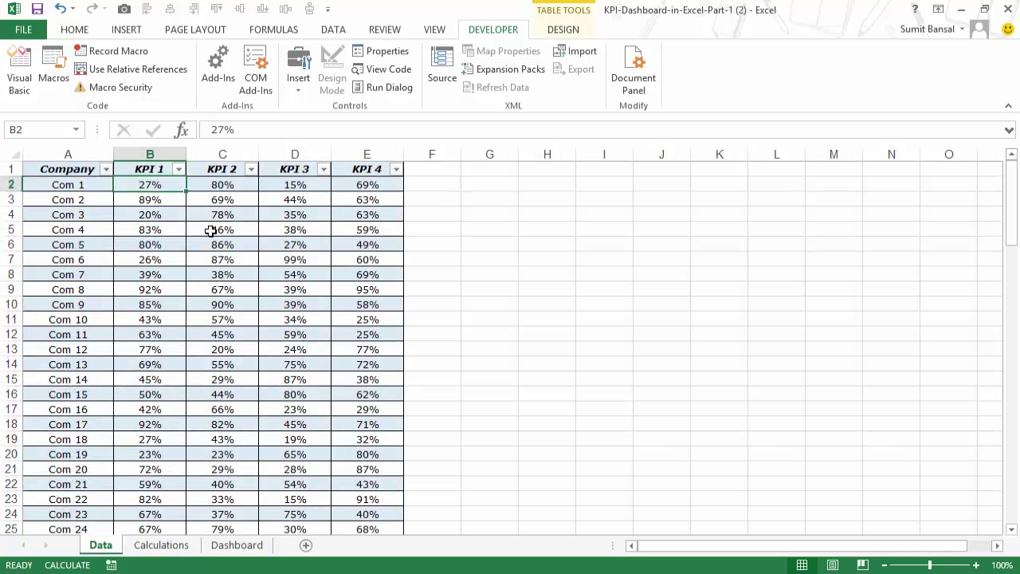
pyautogui.click(162, 547)
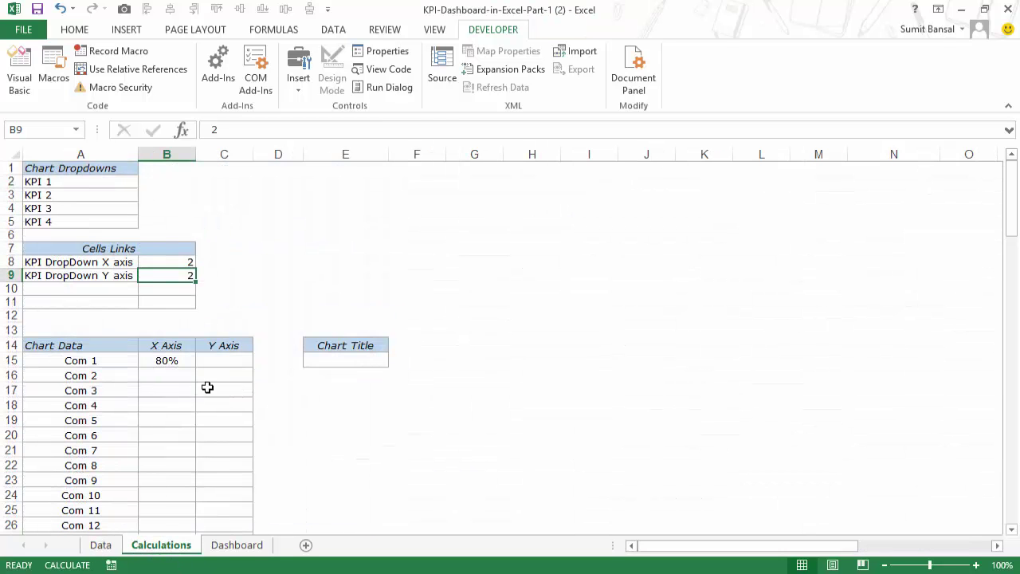
pyautogui.click(175, 361)
pyautogui.scroll(-1, 196, 323)
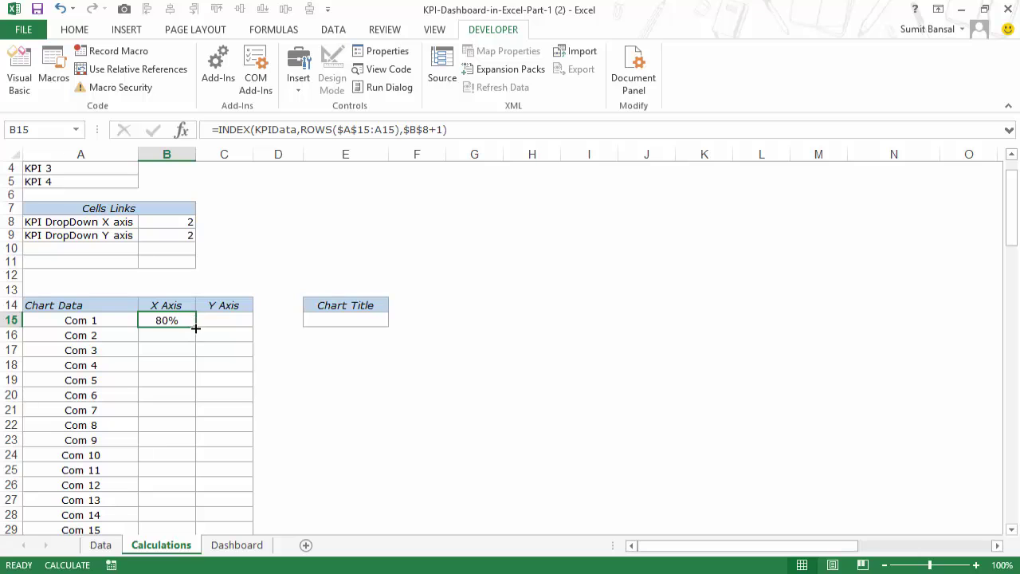
pyautogui.moveTo(196, 326); pyautogui.dragTo(138, 503)
pyautogui.scroll(19, 255, 385)
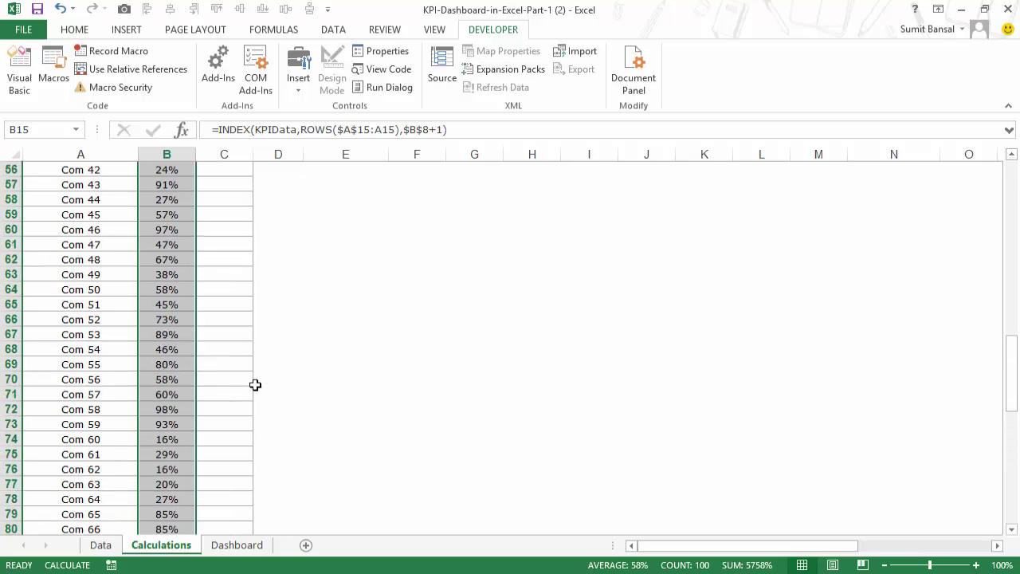
pyautogui.scroll(11, 254, 385)
# Step: Put B15's formula into C15 with $B$8 changed to $B$9
pyautogui.doubleClick(191, 347)
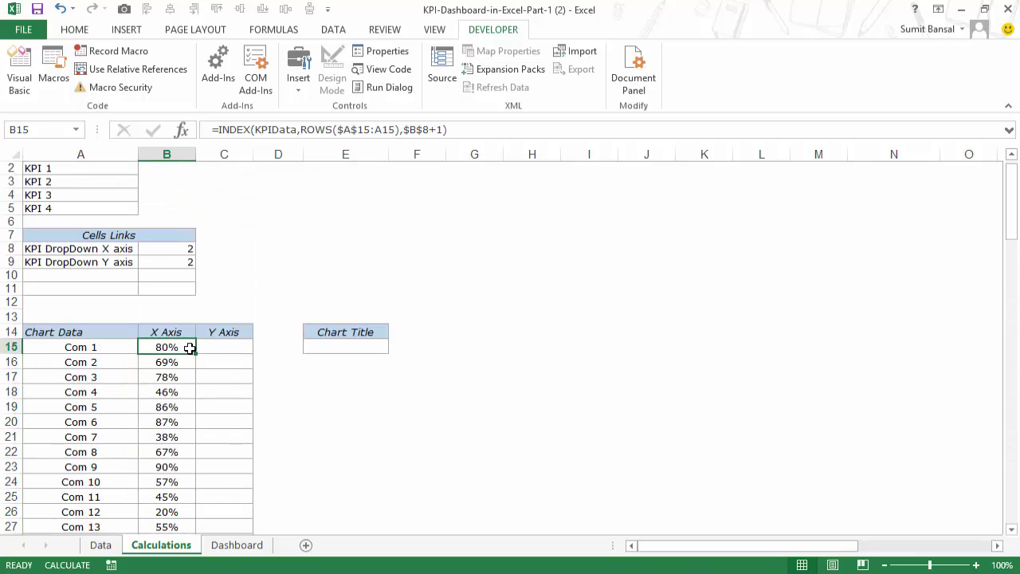
pyautogui.moveTo(285, 347); pyautogui.dragTo(34, 345)
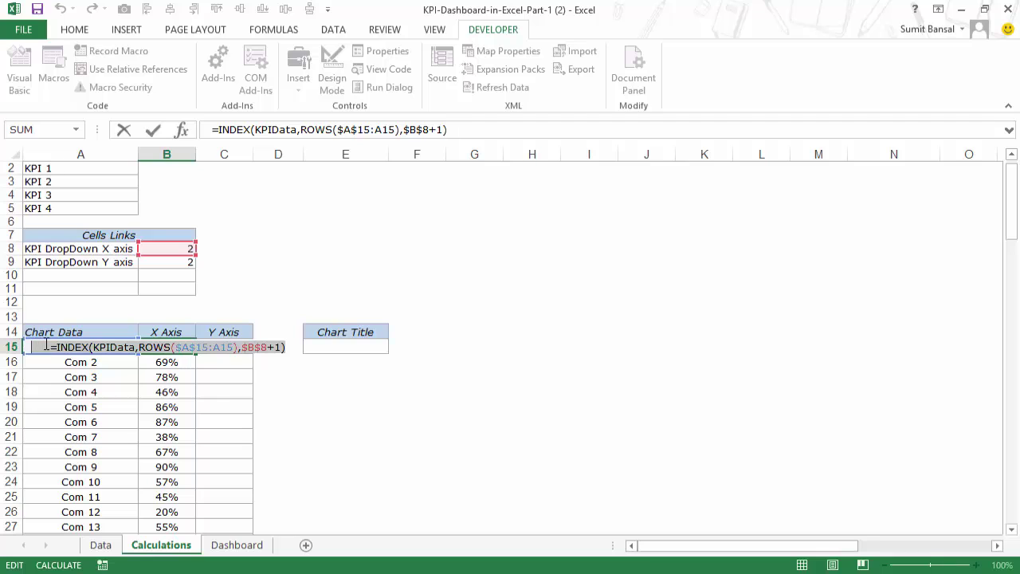
pyautogui.hotkey('ctrl', 'c')
pyautogui.click(223, 346)
pyautogui.doubleClick(224, 346)
pyautogui.hotkey('ctrl', 'v')
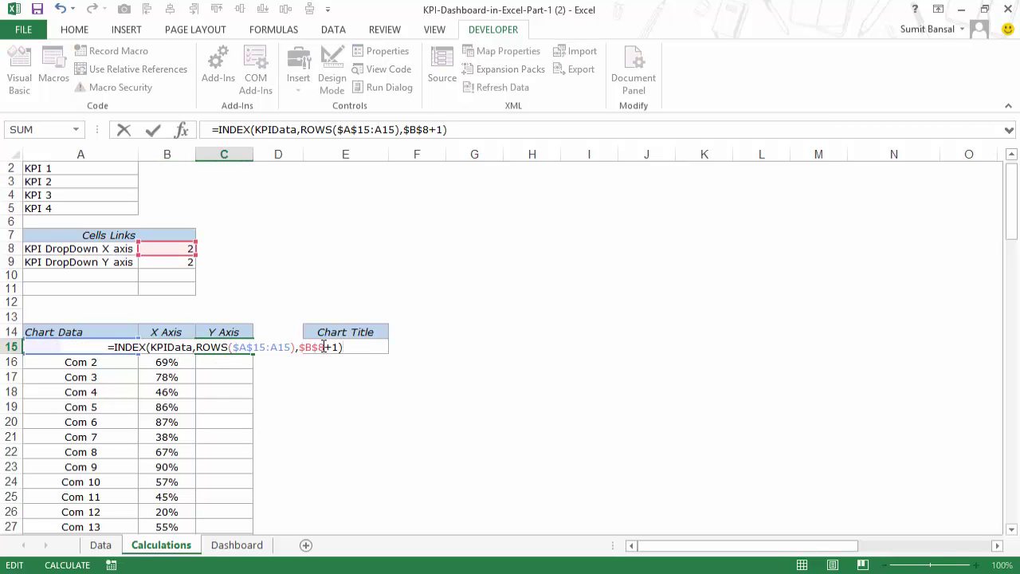
pyautogui.click(324, 346)
pyautogui.press('BackSpace')
pyautogui.write('9')
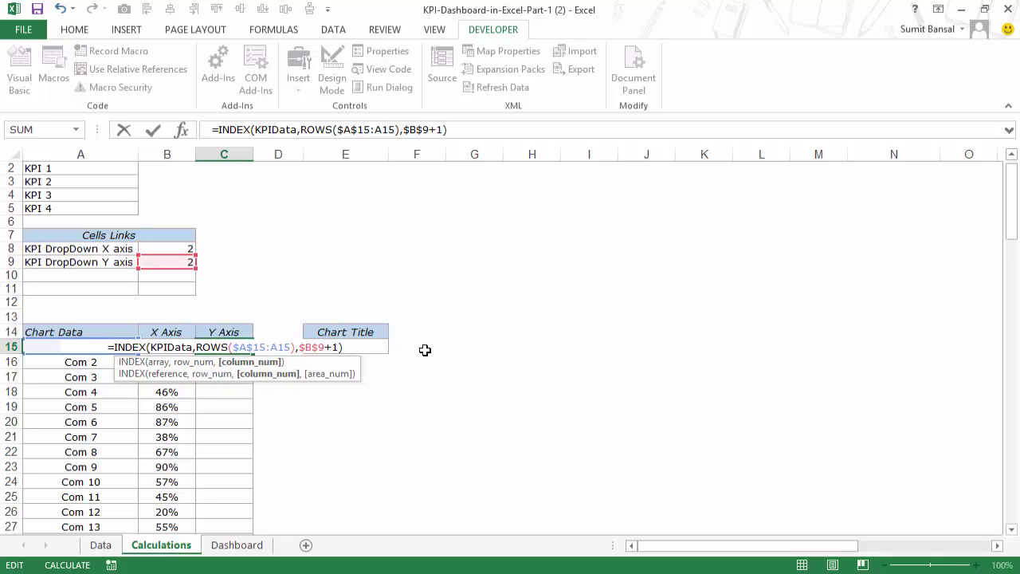
pyautogui.press('Return')
# Step: Fill the C15 formula down the Y Axis column to C114
pyautogui.click(252, 348)
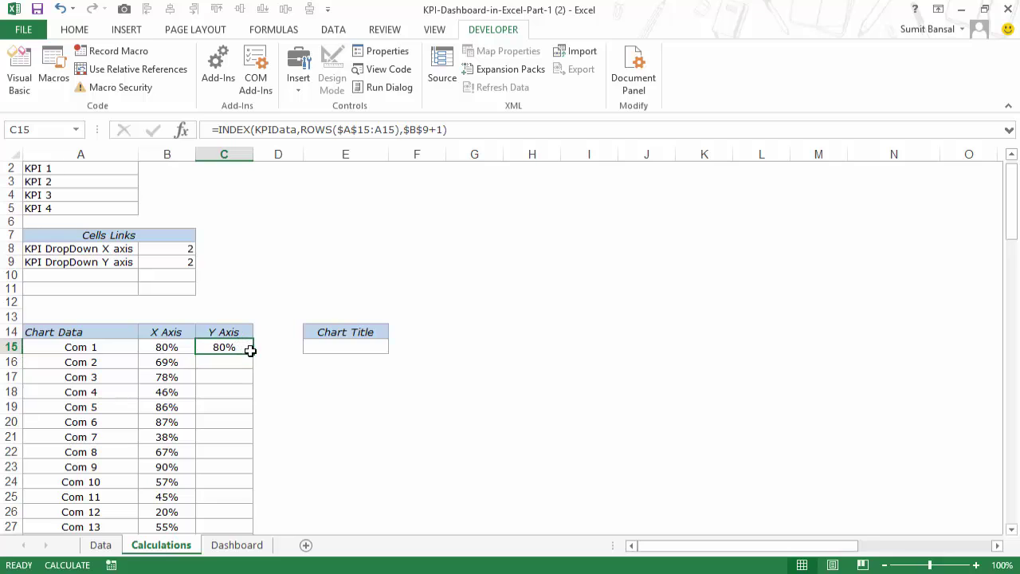
pyautogui.doubleClick(253, 353)
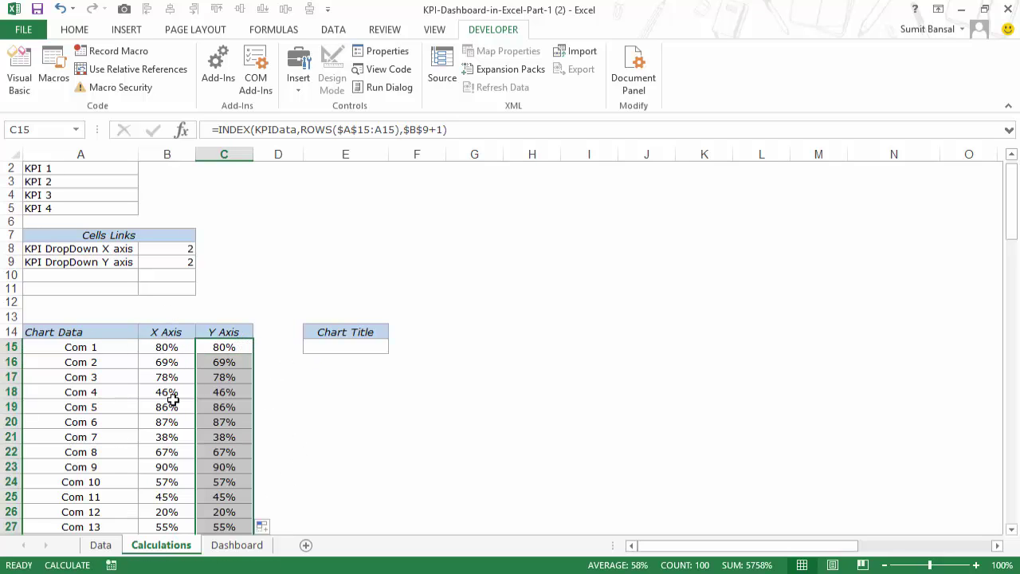
pyautogui.scroll(-2, 174, 393)
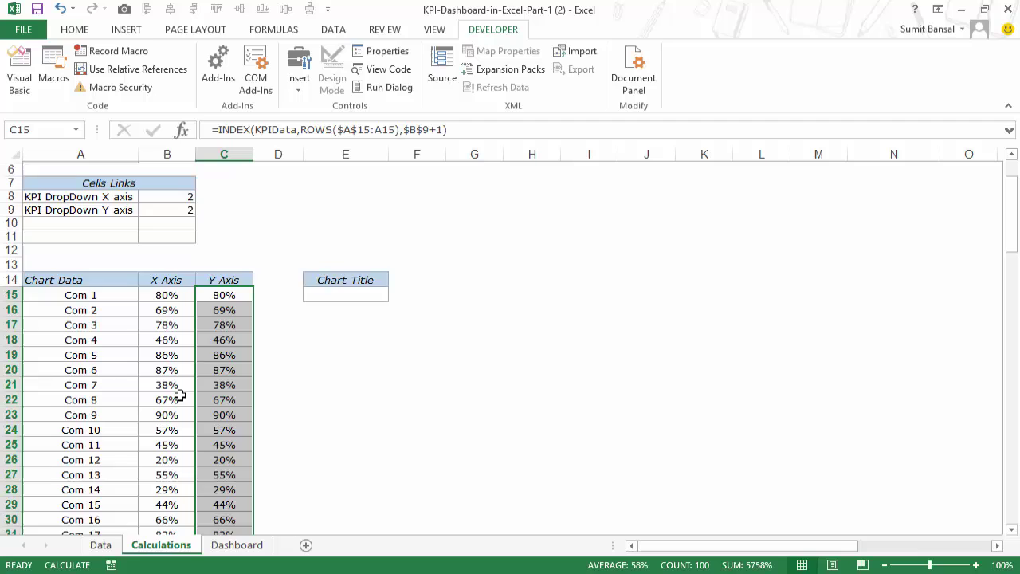
# Step: Insert a markers-only scatter chart and place it beside the Chart Title cell
pyautogui.click(128, 29)
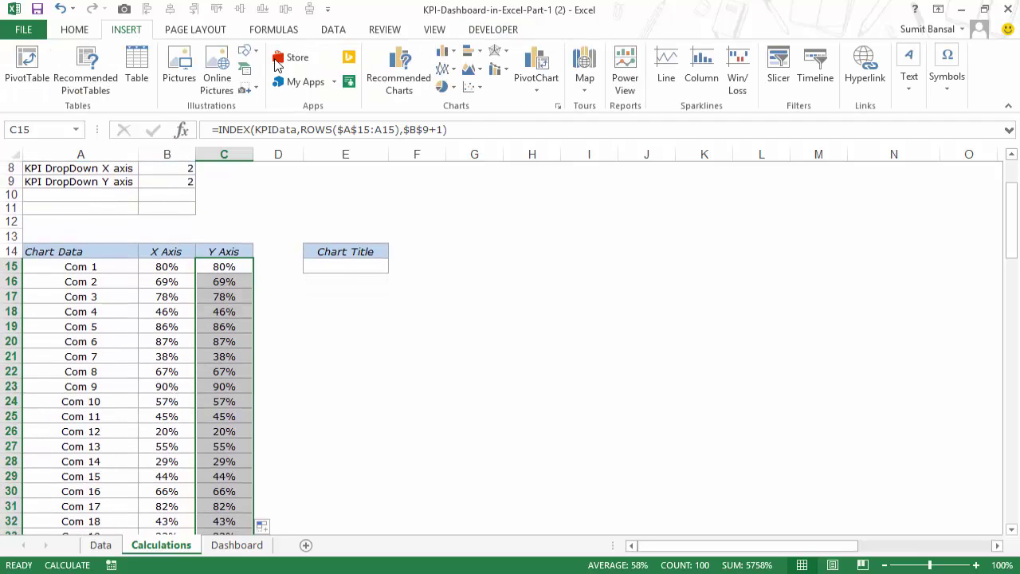
pyautogui.click(474, 87)
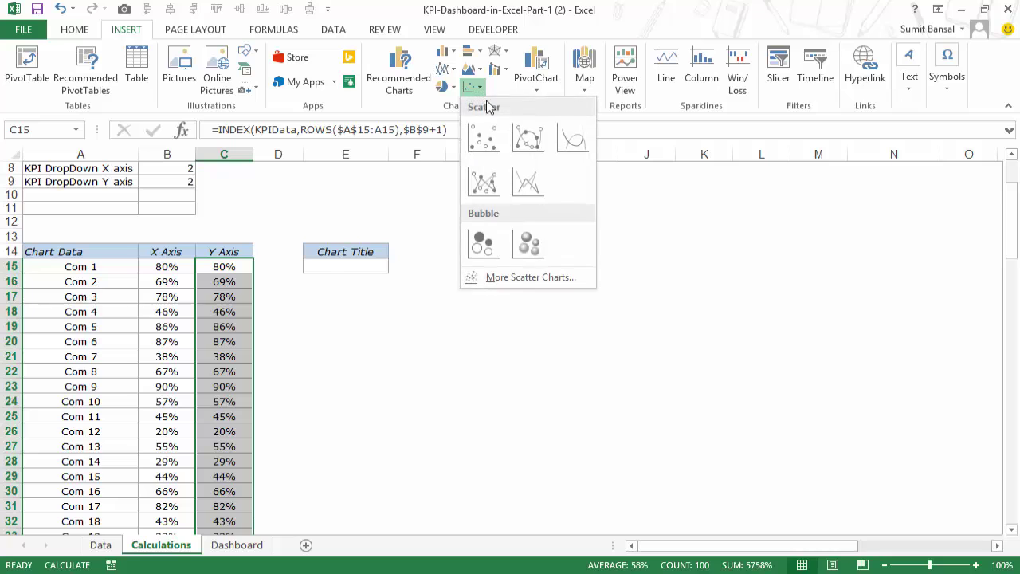
pyautogui.click(488, 135)
pyautogui.moveTo(476, 241); pyautogui.dragTo(570, 236)
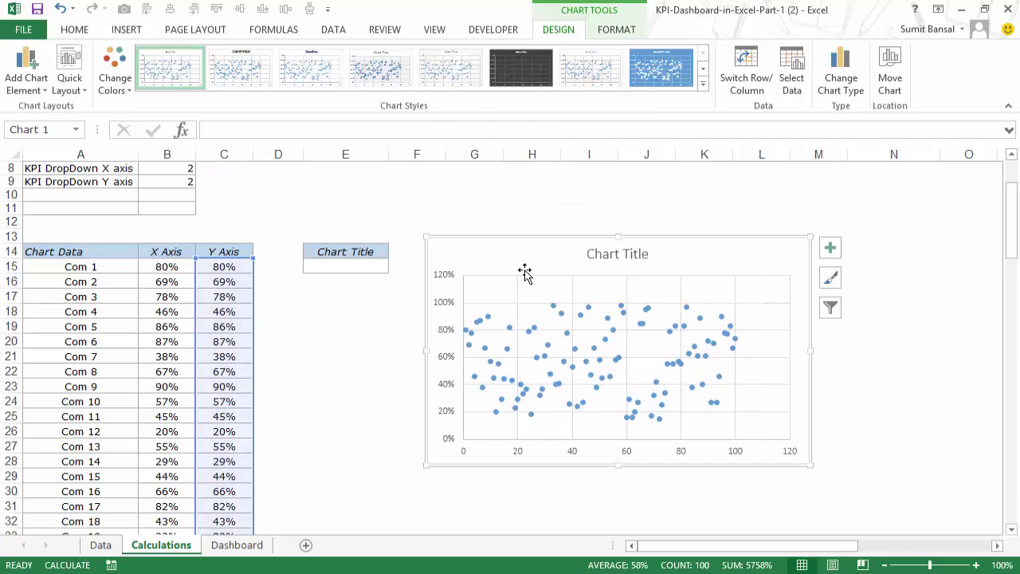
# Step: Replace the default Series1 with a new series whose X values are B15:B114
pyautogui.click(612, 329)
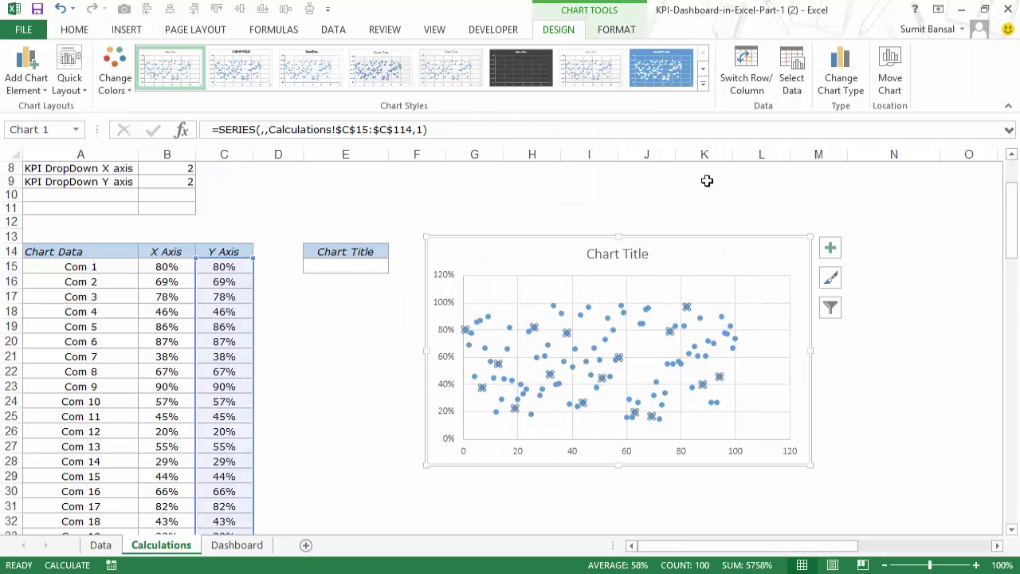
pyautogui.click(792, 72)
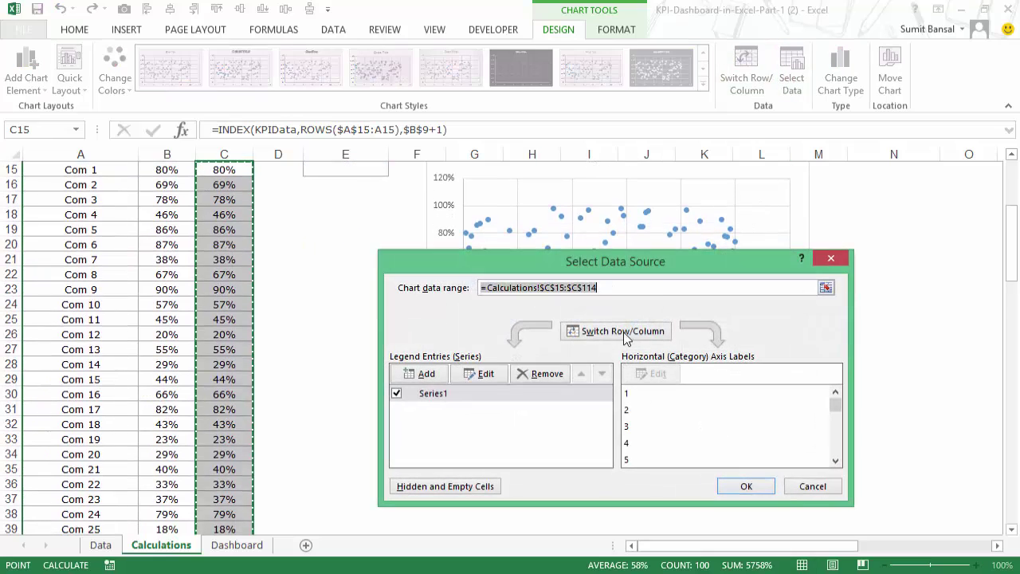
pyautogui.click(485, 395)
pyautogui.click(532, 374)
pyautogui.click(421, 374)
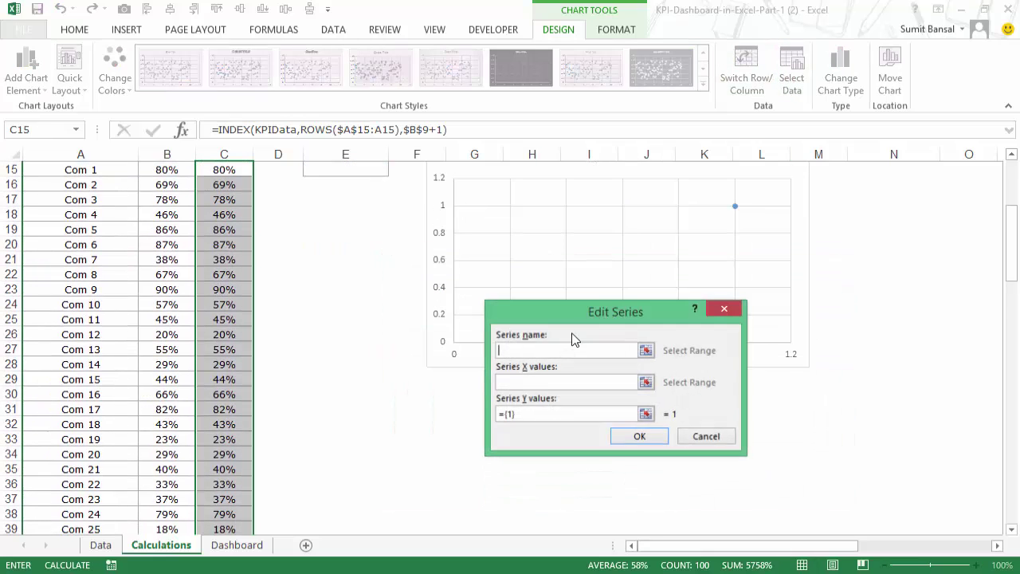
pyautogui.click(645, 382)
pyautogui.scroll(5, 202, 311)
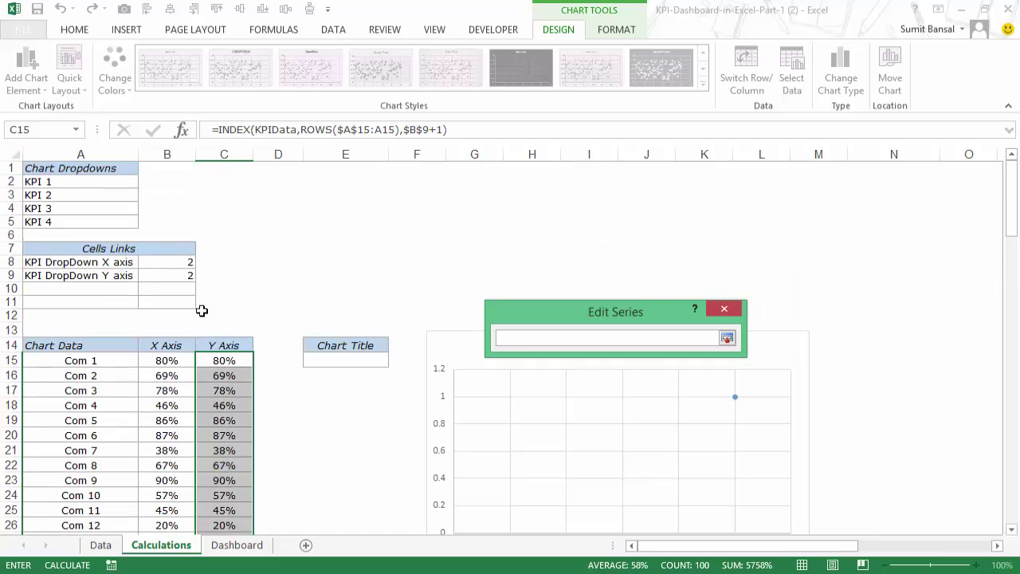
pyautogui.click(168, 363)
pyautogui.hotkey('ctrl', 'shift', 'Down')
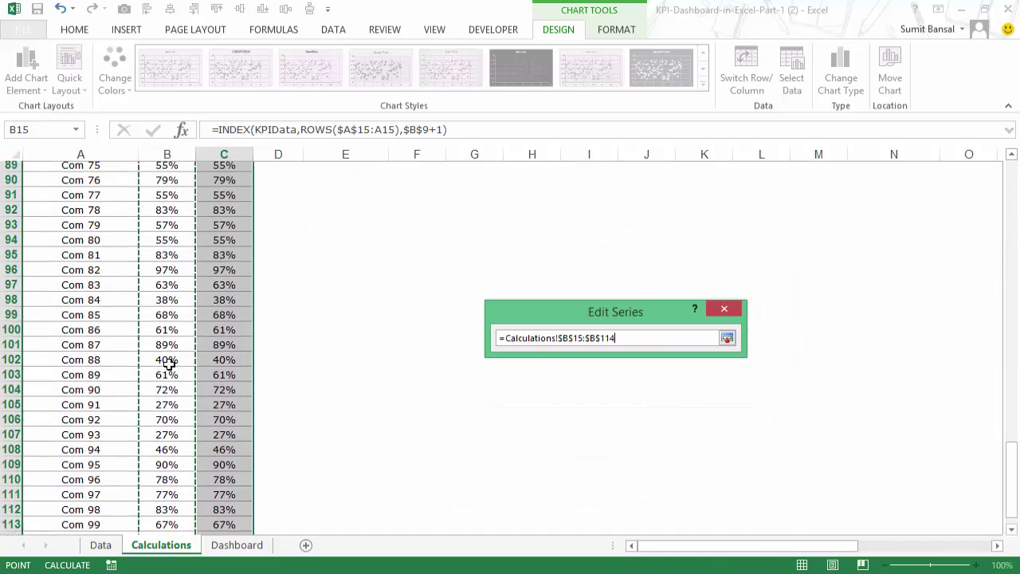
pyautogui.click(727, 339)
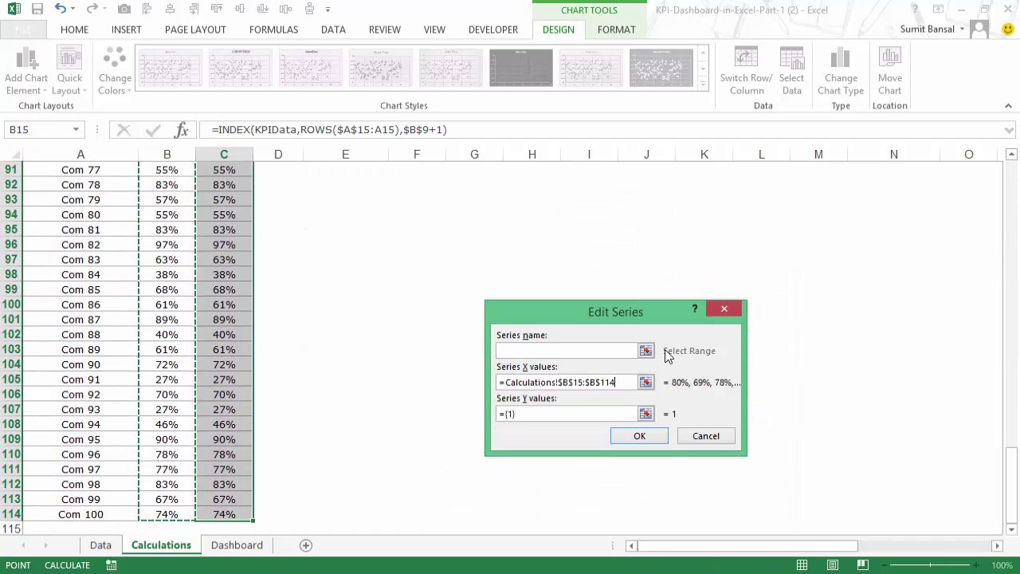
# Step: Set the series Y values to C15:C114 and apply the data source changes
pyautogui.click(646, 414)
pyautogui.scroll(8, 239, 239)
pyautogui.scroll(20, 237, 240)
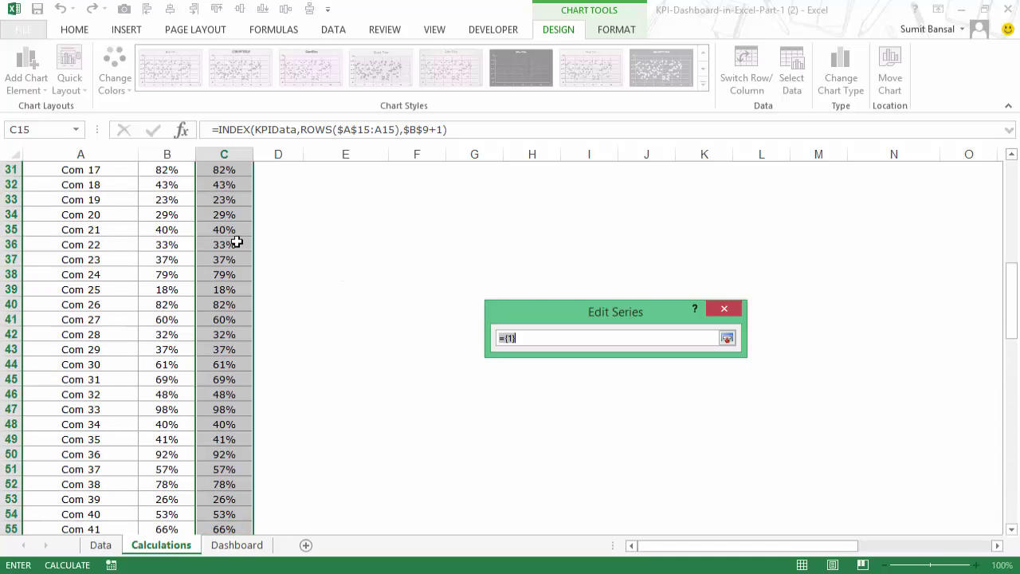
pyautogui.click(227, 360)
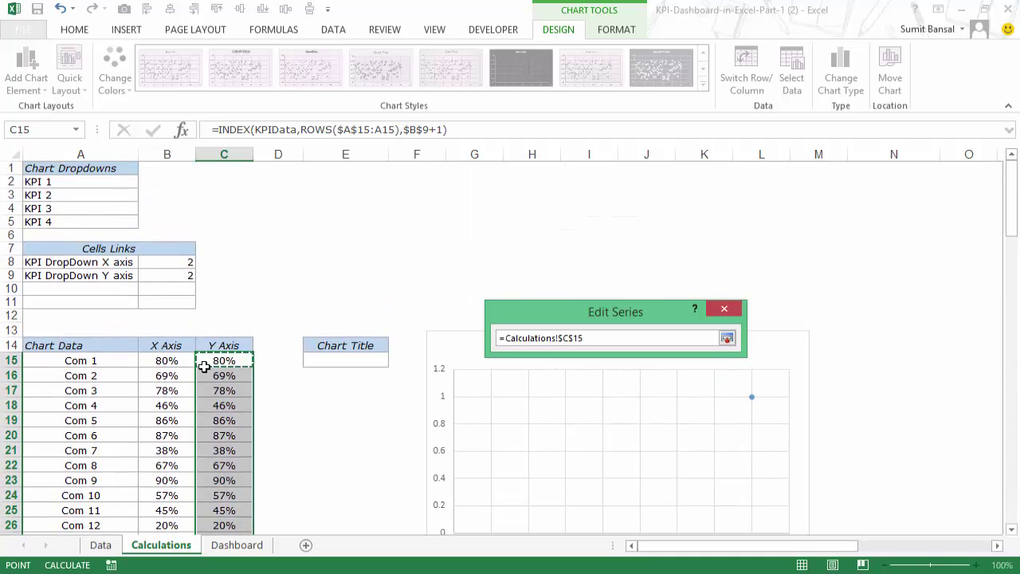
pyautogui.hotkey('ctrl', 'shift', 'Down')
pyautogui.press('Return')
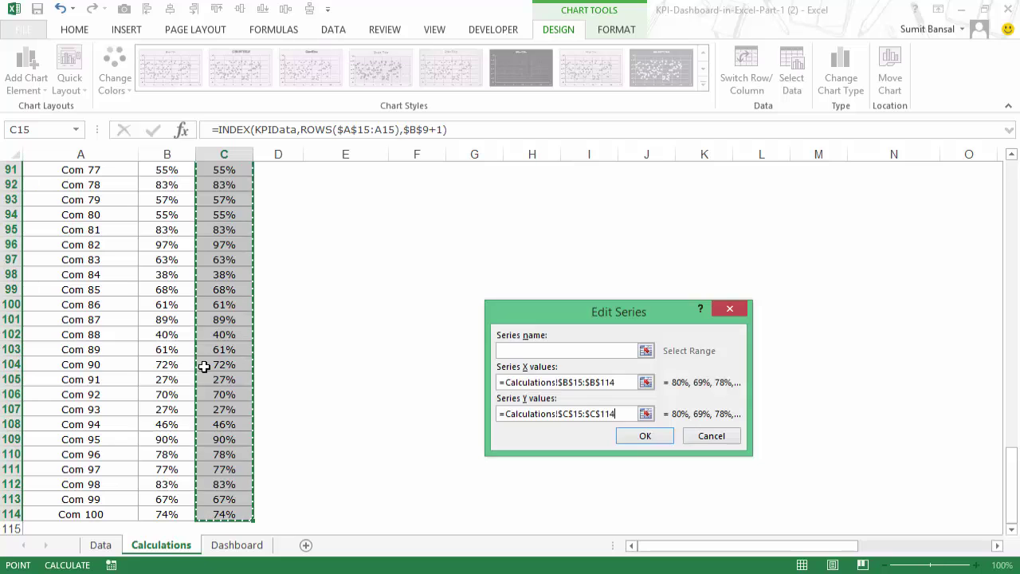
pyautogui.click(665, 437)
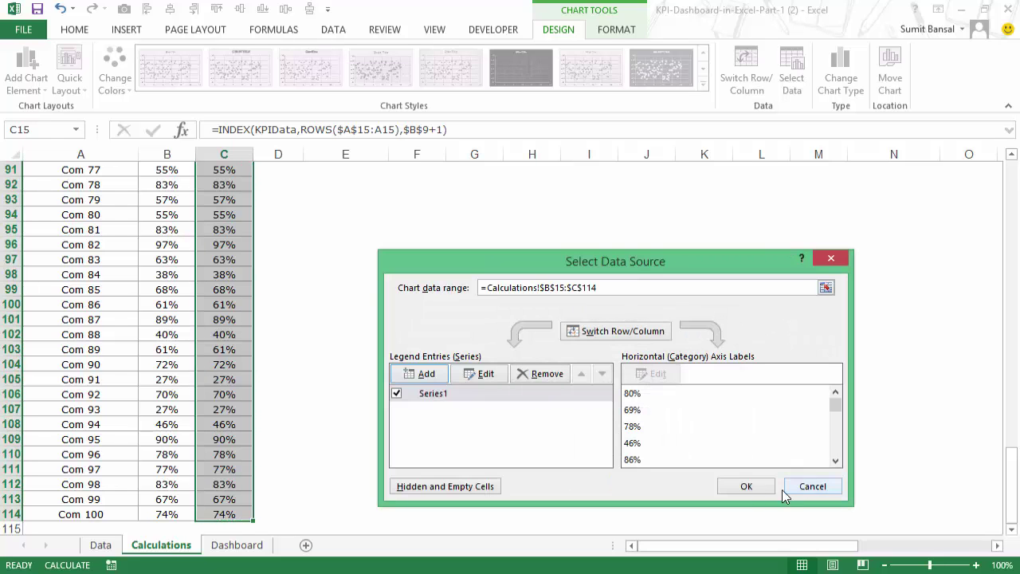
pyautogui.press('Return')
pyautogui.scroll(16, 585, 356)
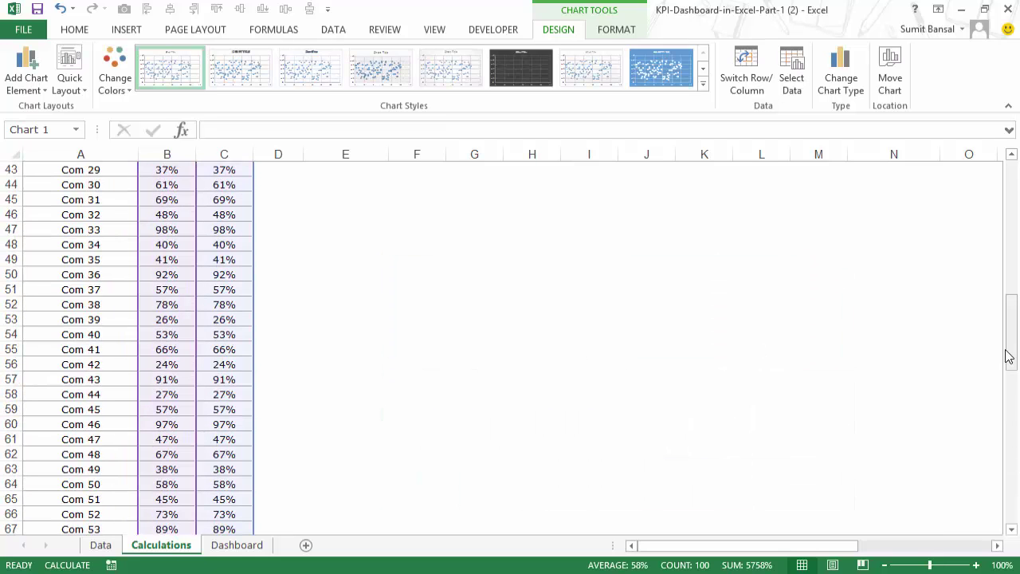
pyautogui.moveTo(1010, 357); pyautogui.dragTo(1011, 203)
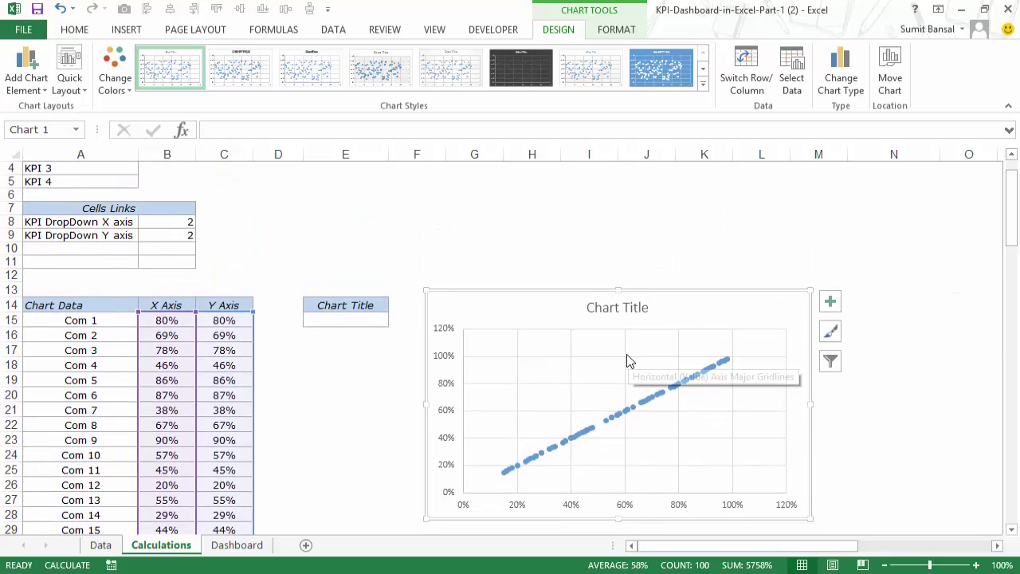
# Step: Set the X-axis link cell B8 to 1
pyautogui.click(188, 222)
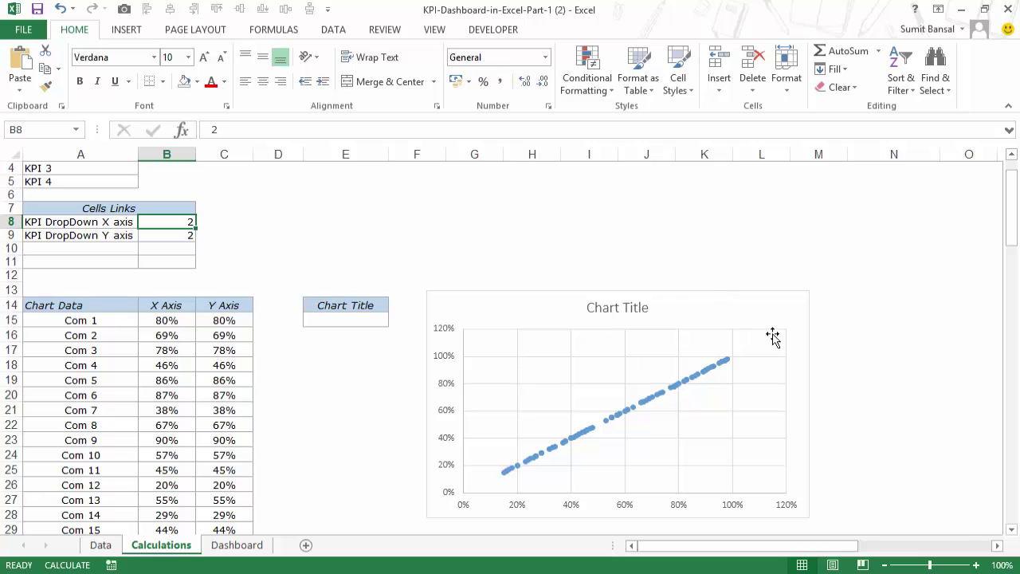
pyautogui.write('1')
pyautogui.press('Return')
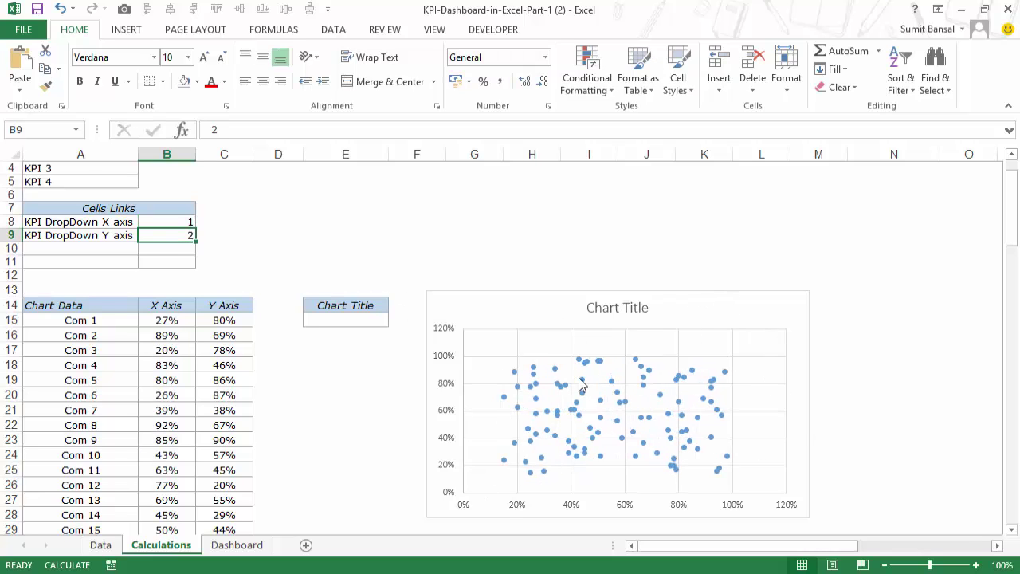
# Step: Move the scatter chart from the Calculations sheet onto the Dashboard around rows 5–18
pyautogui.click(535, 303)
pyautogui.press('Delete')
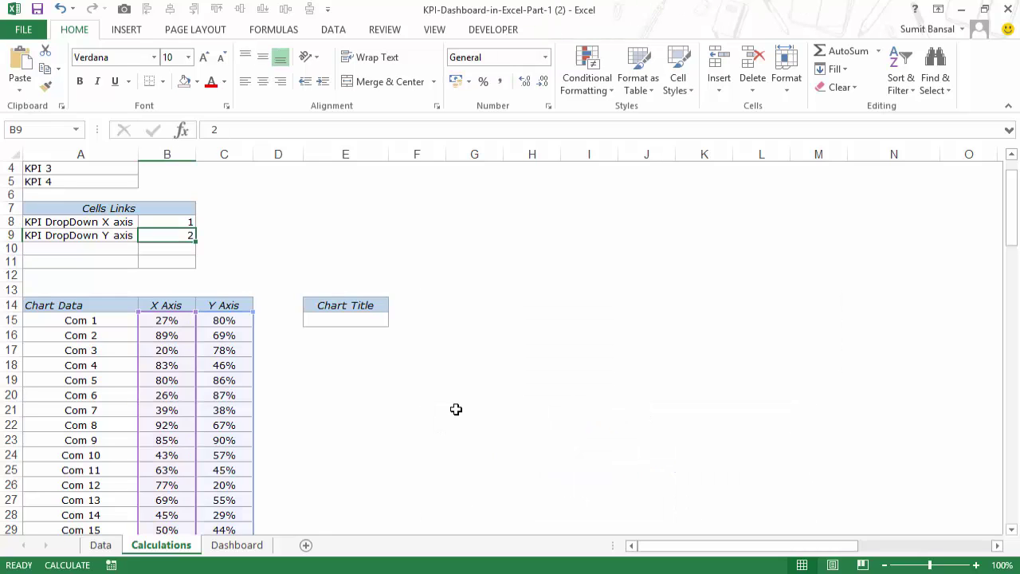
pyautogui.click(239, 545)
pyautogui.hotkey('ctrl', 'v')
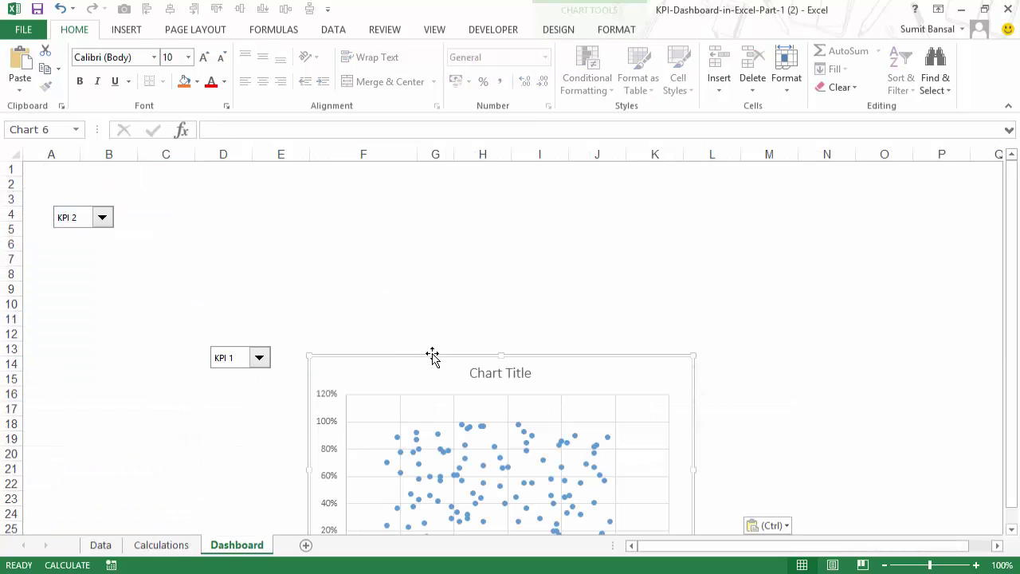
pyautogui.moveTo(412, 361); pyautogui.dragTo(427, 215)
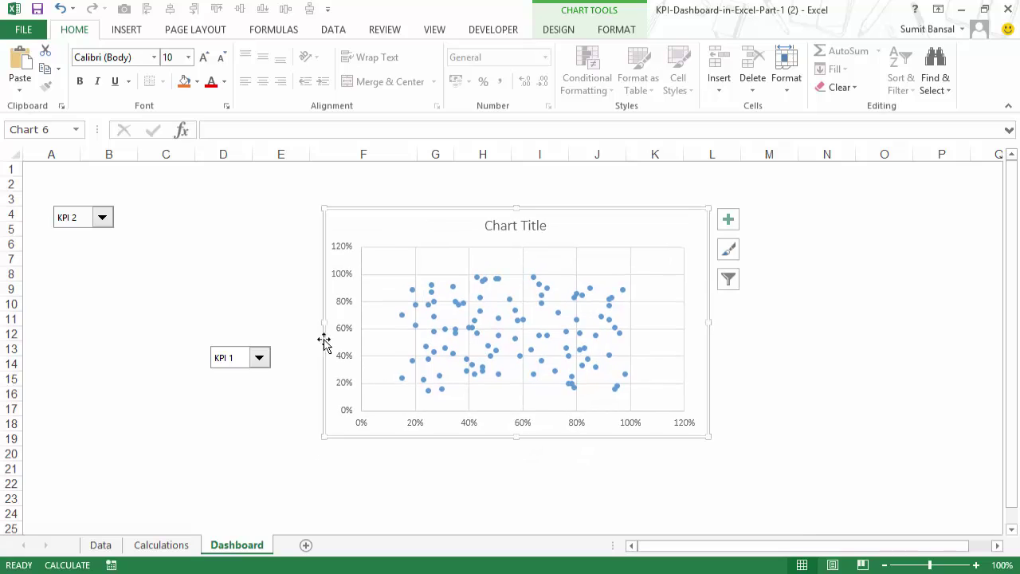
# Step: Reposition both KPI dropdowns next to the chart on the Dashboard
pyautogui.keyDown('ctrl'); pyautogui.click(255, 362); pyautogui.keyUp('ctrl')
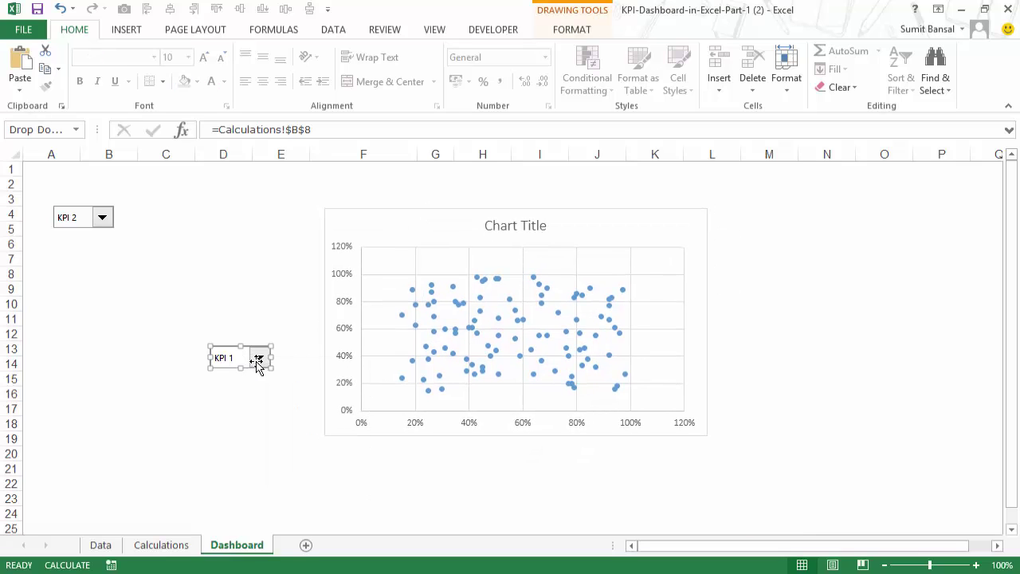
pyautogui.moveTo(257, 365); pyautogui.dragTo(756, 425)
pyautogui.moveTo(91, 219); pyautogui.dragTo(353, 189)
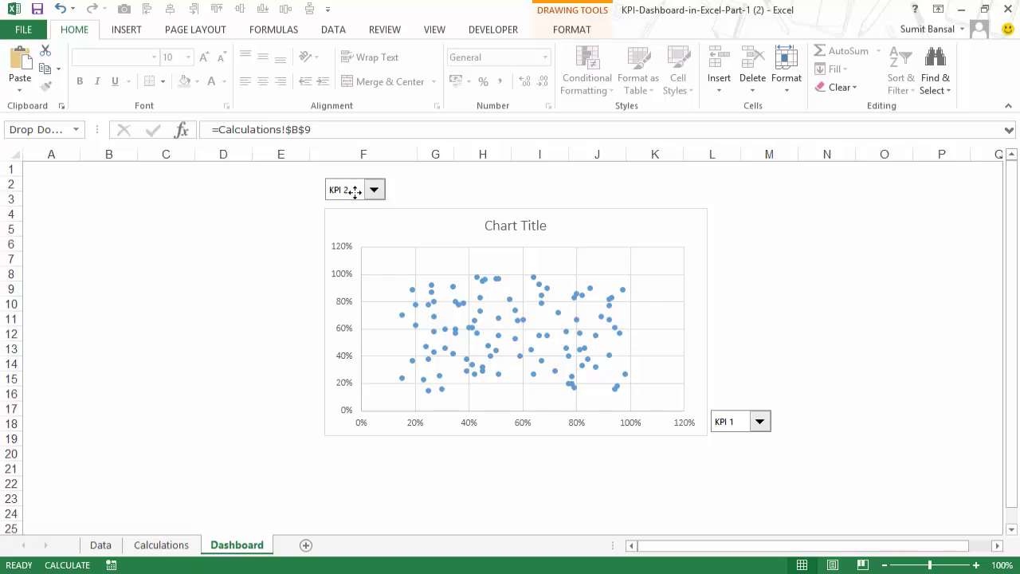
pyautogui.press('Escape')
# Step: Choose KPI 1 for the Y axis and KPI 3 for the X axis
pyautogui.click(374, 190)
pyautogui.click(371, 202)
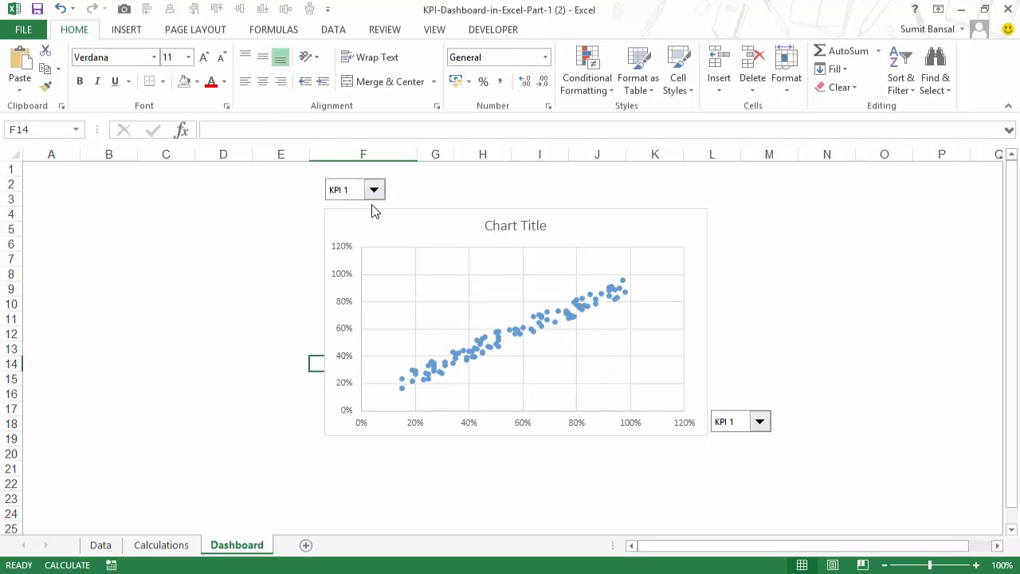
pyautogui.click(759, 429)
pyautogui.click(742, 461)
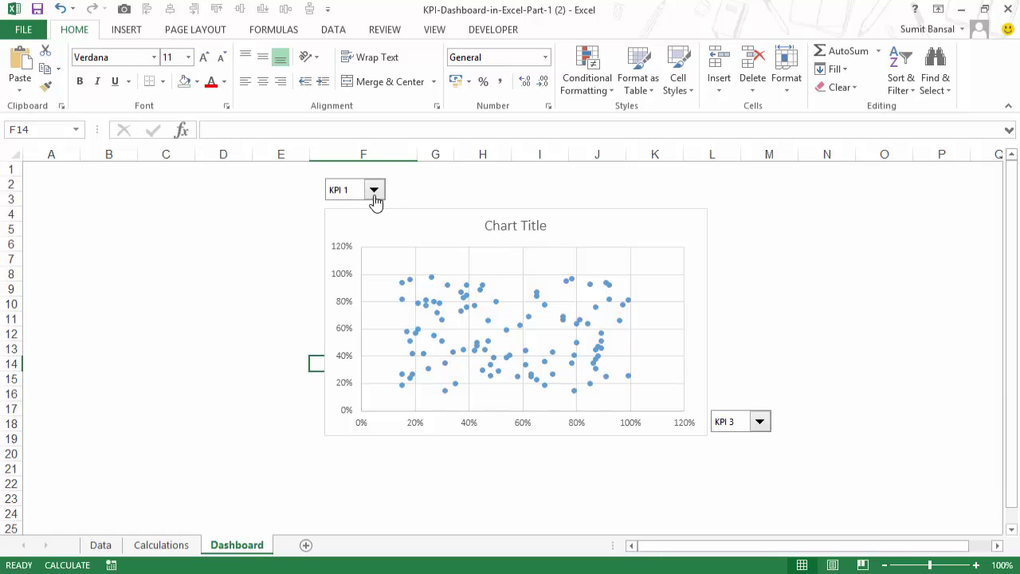
pyautogui.click(161, 544)
# Step: Enter =INDEX($A$2:$A$5,$B$8) in E15 to return the X-axis KPI name
pyautogui.click(328, 322)
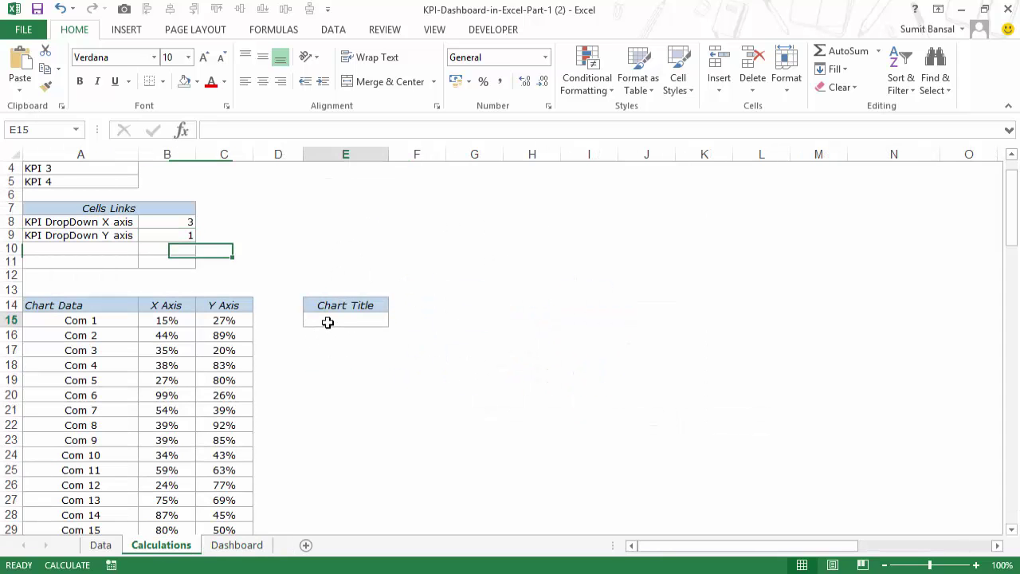
pyautogui.write('=')
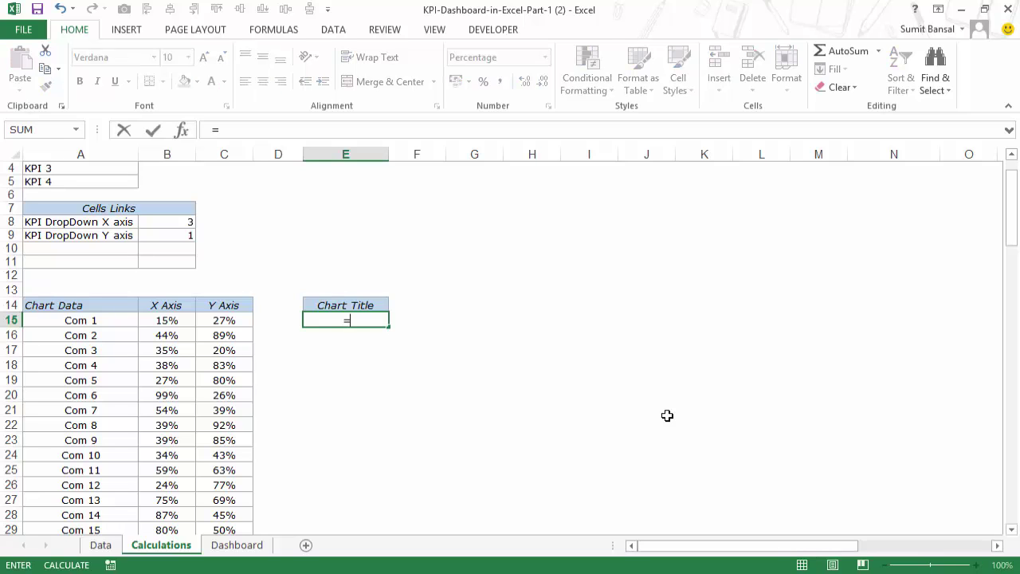
pyautogui.scroll(1, 605, 405)
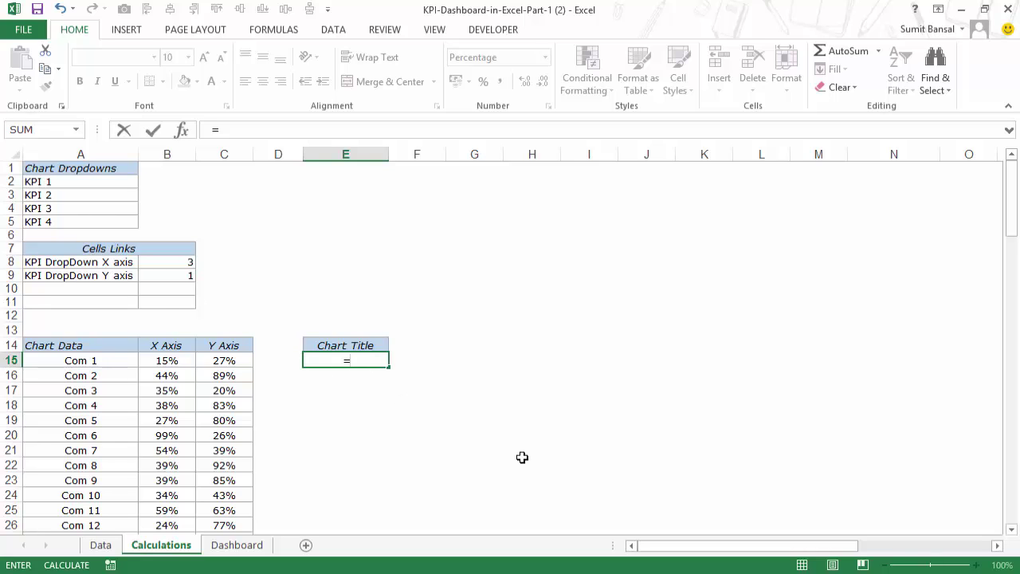
pyautogui.write('ind')
pyautogui.press('Tab')
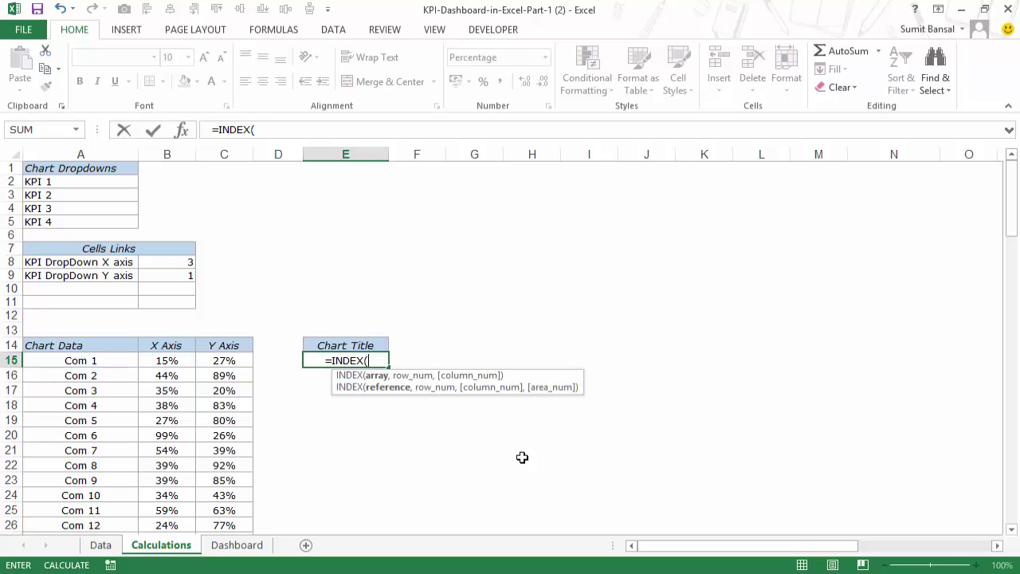
pyautogui.moveTo(70, 184); pyautogui.dragTo(70, 223)
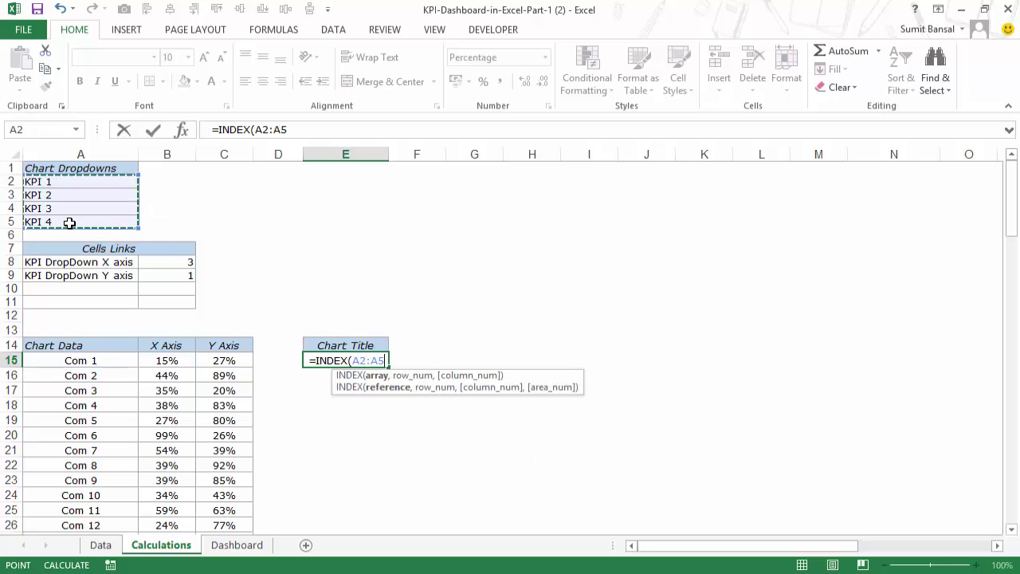
pyautogui.press('F4')
pyautogui.write(',')
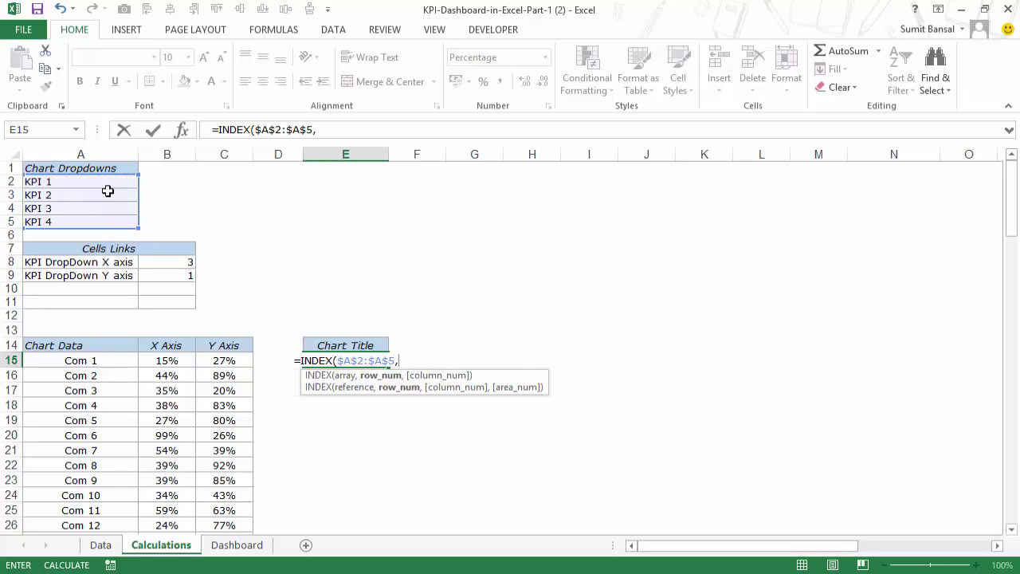
pyautogui.click(182, 261)
pyautogui.press('F4')
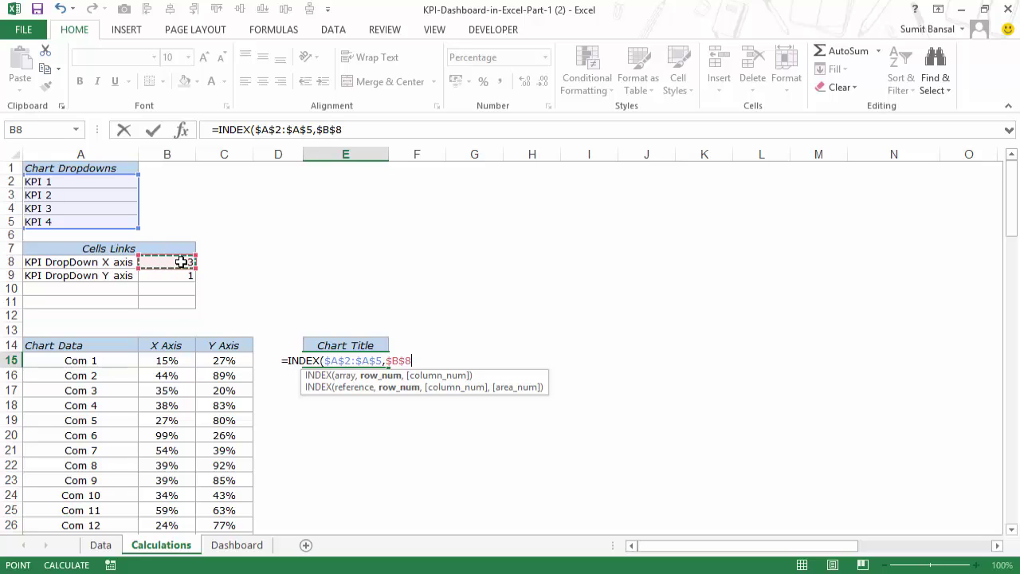
pyautogui.write(')')
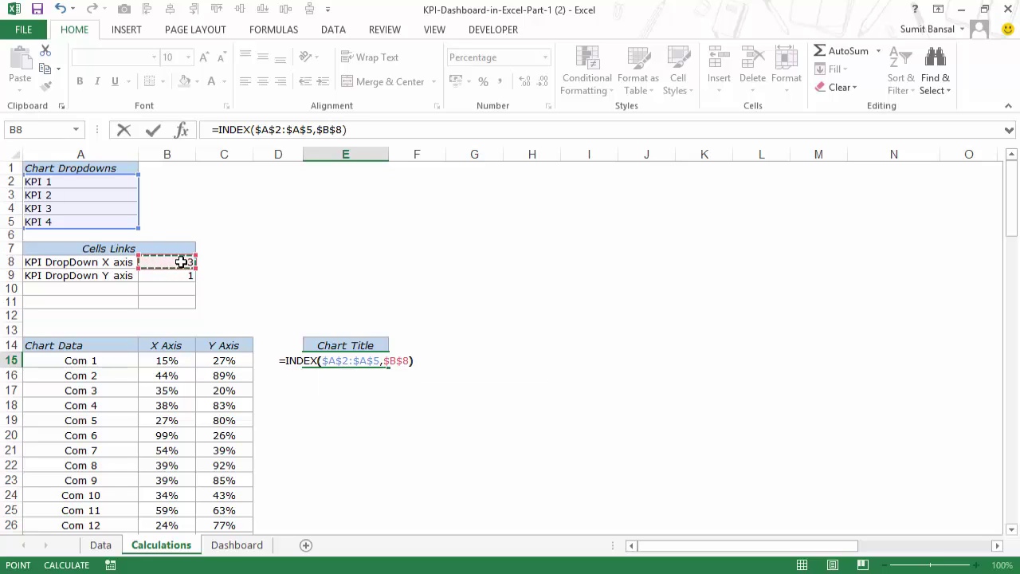
pyautogui.press('Return')
pyautogui.press('Up')
# Step: Append &" Vs. "&INDEX($A$2:$A$5,$B$9) so E15 reads 'KPI 3 Vs. KPI 1'
pyautogui.doubleClick(352, 369)
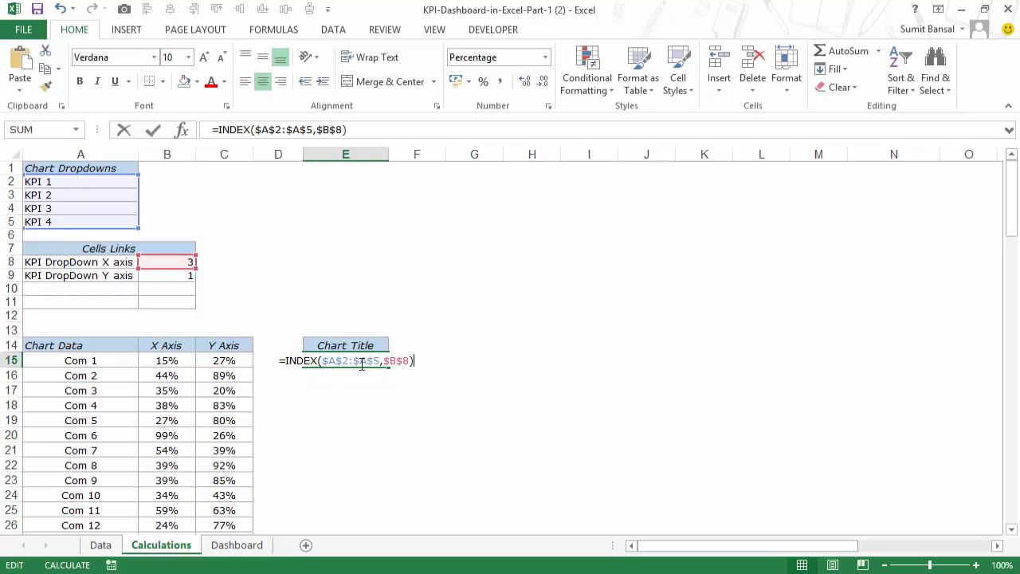
pyautogui.write('&')
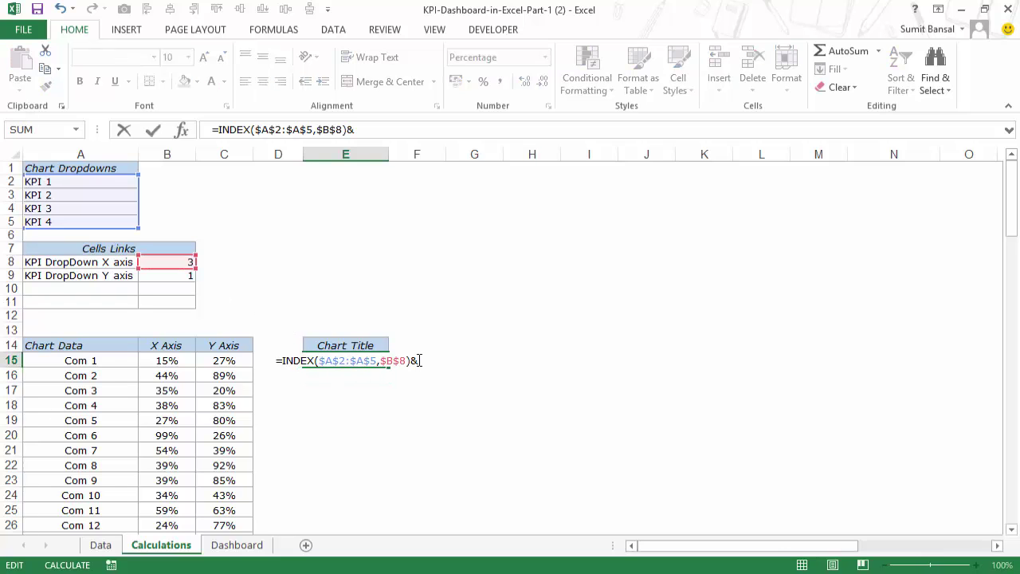
pyautogui.write('" Vs. "')
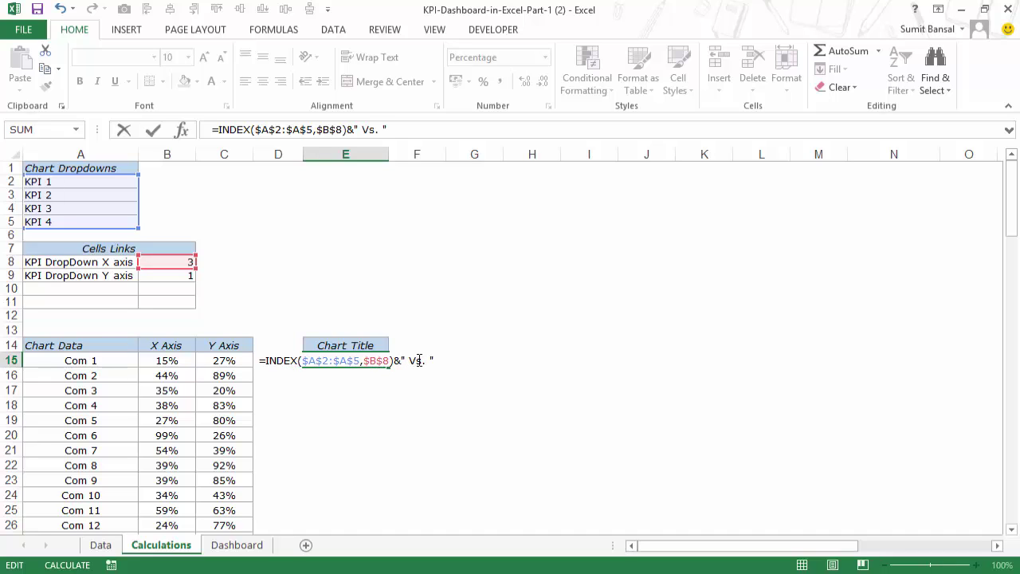
pyautogui.write('&inde')
pyautogui.press('Tab')
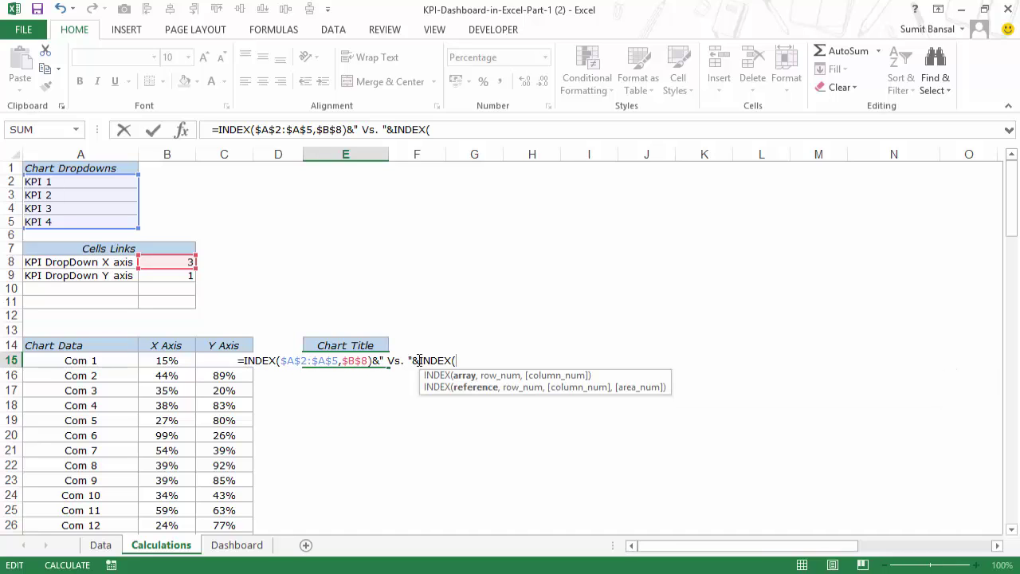
pyautogui.moveTo(78, 182); pyautogui.dragTo(81, 221)
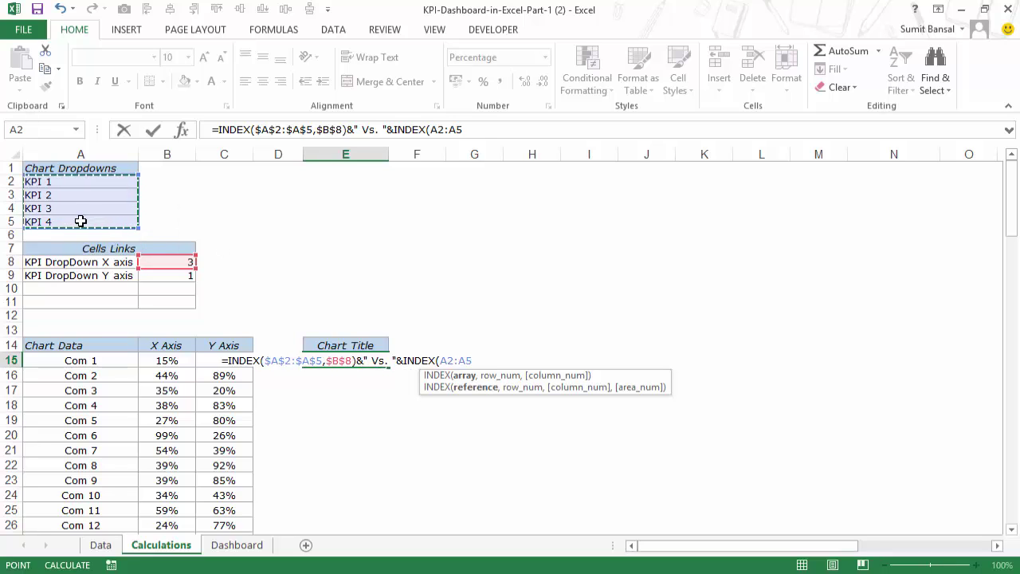
pyautogui.press('F4')
pyautogui.write(',')
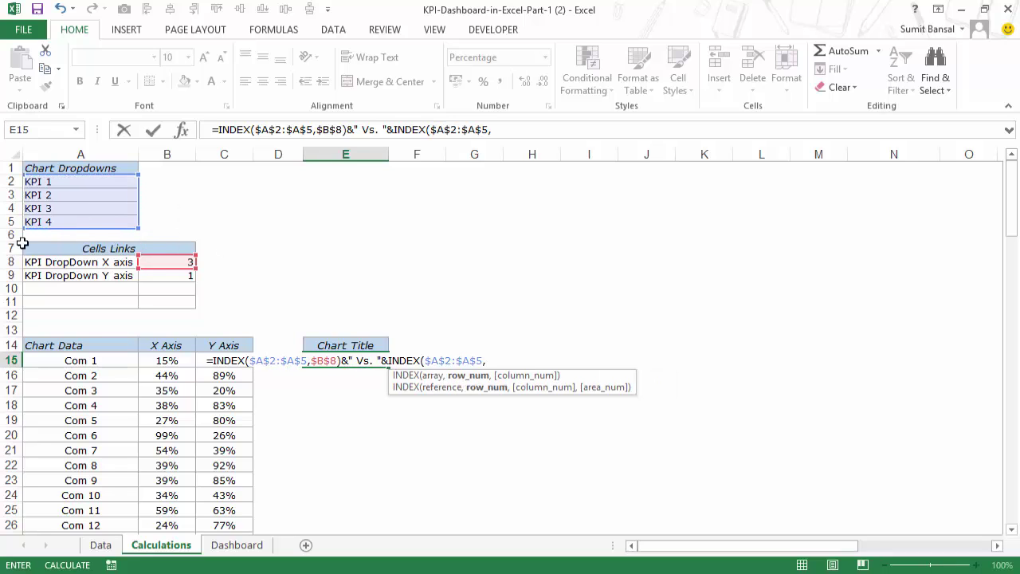
pyautogui.click(149, 274)
pyautogui.press('F4')
pyautogui.write(')')
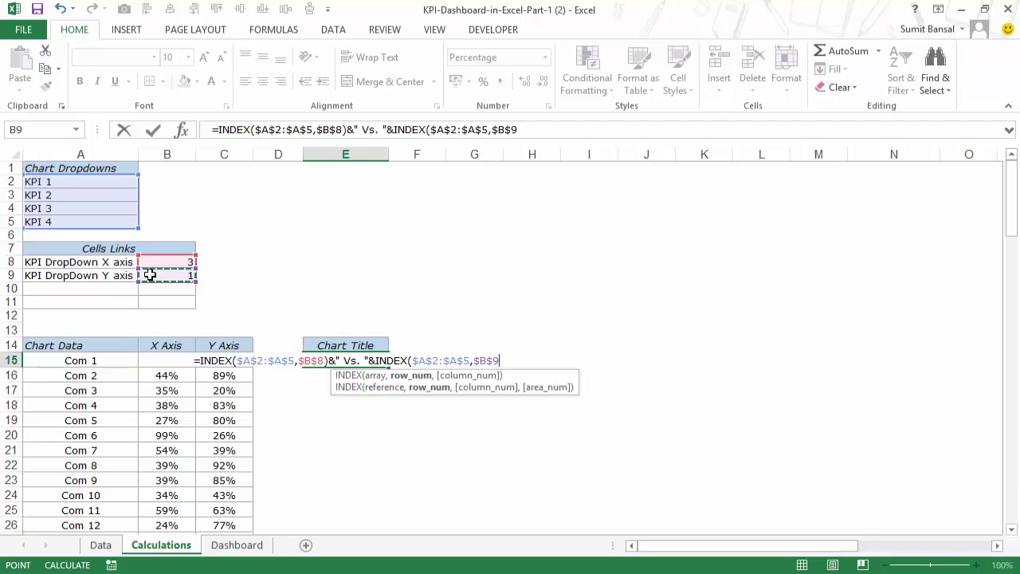
pyautogui.press('Return')
pyautogui.press('Up')
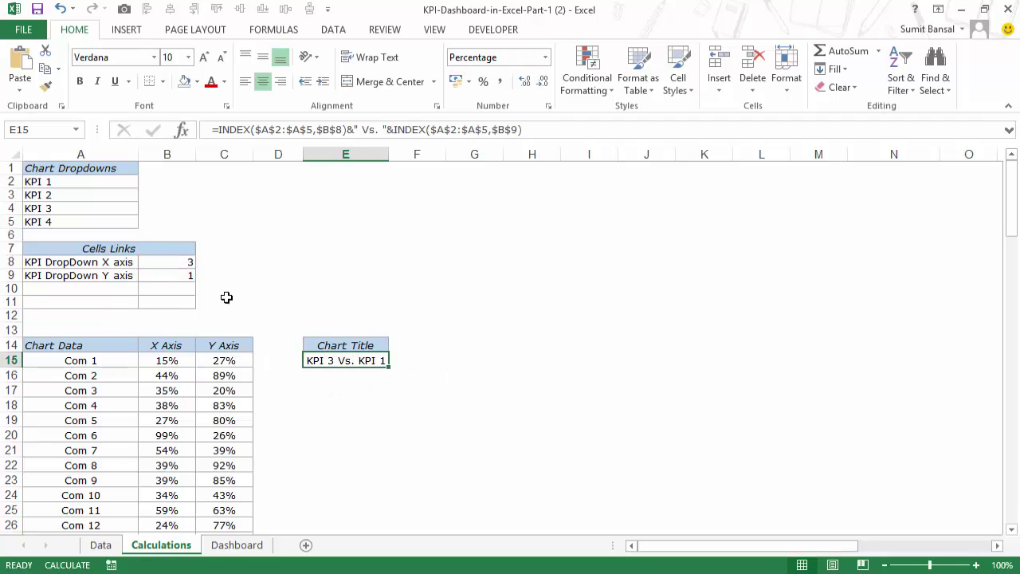
pyautogui.click(237, 545)
# Step: Link the chart title to Calculations!E15 and make it bold italic
pyautogui.click(506, 228)
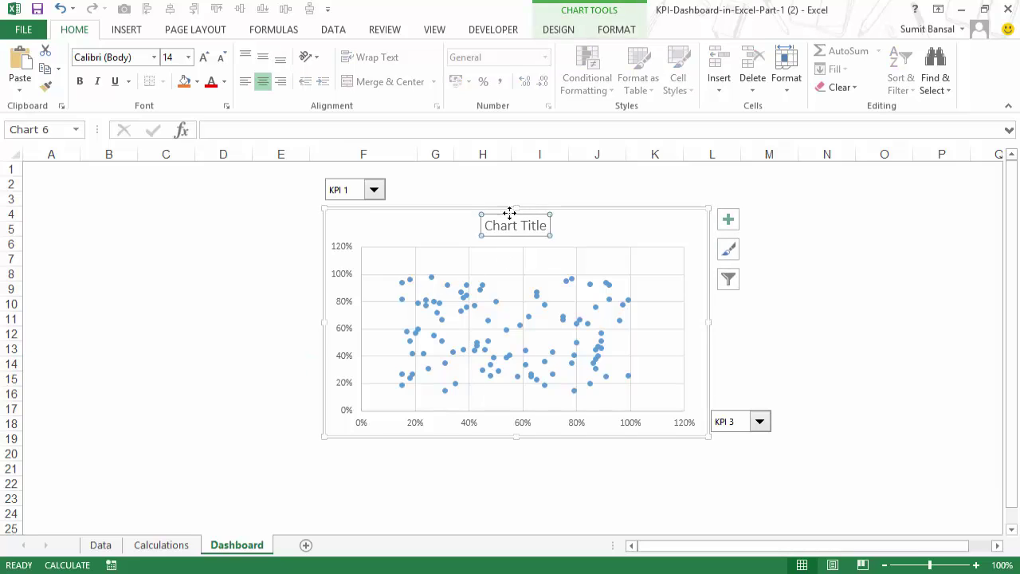
pyautogui.click(276, 133)
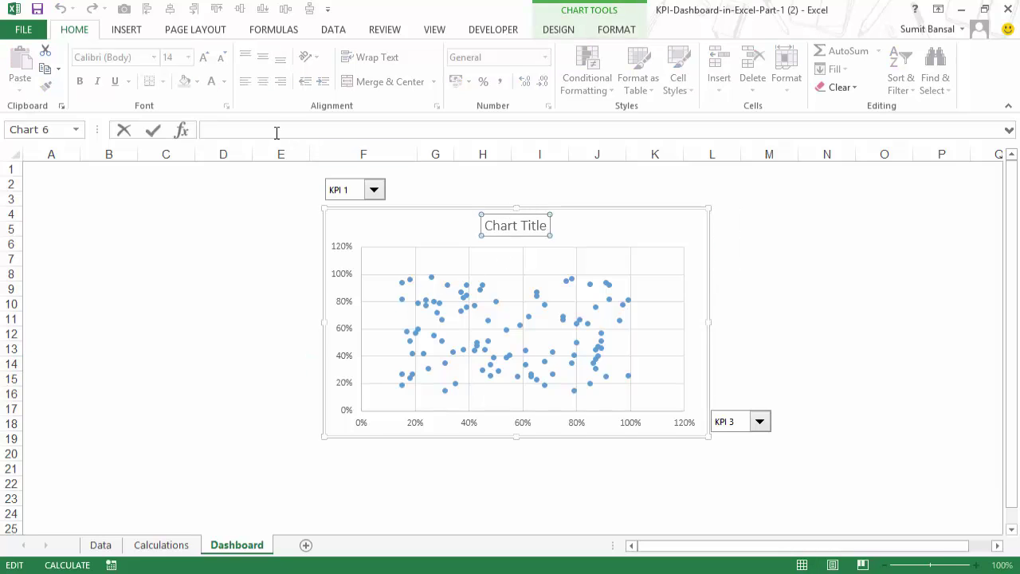
pyautogui.write('=')
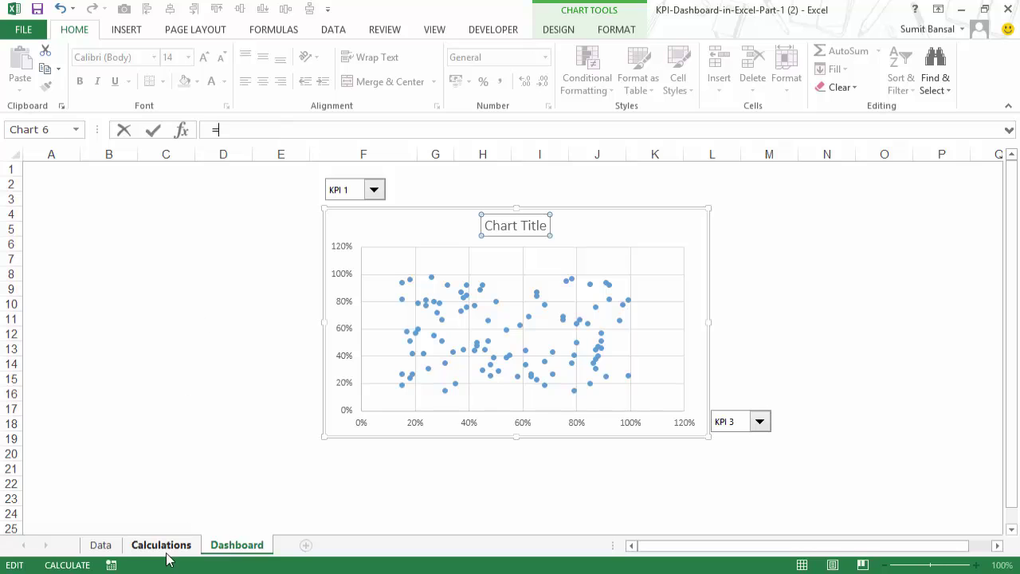
pyautogui.click(162, 545)
pyautogui.click(346, 361)
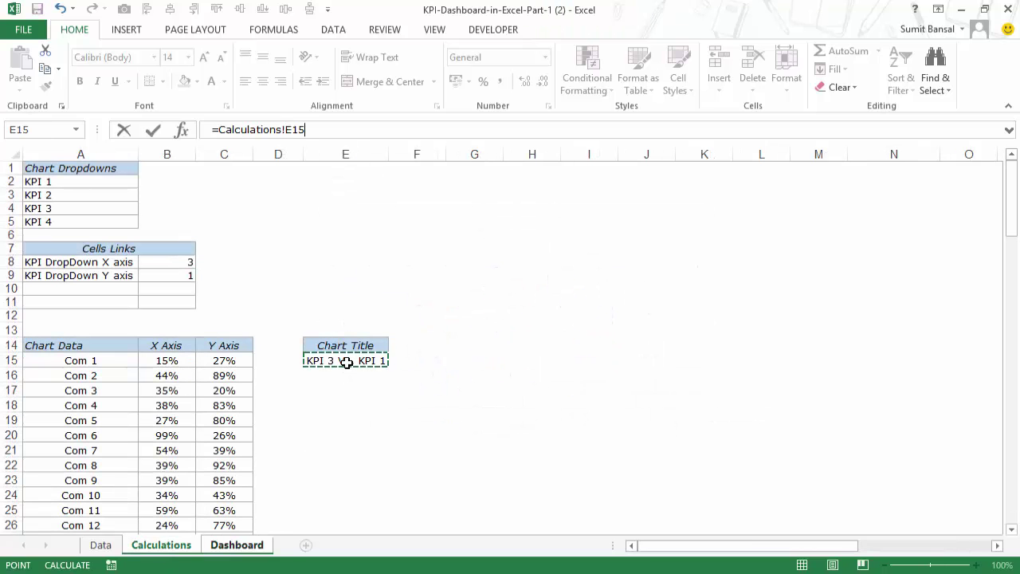
pyautogui.press('Return')
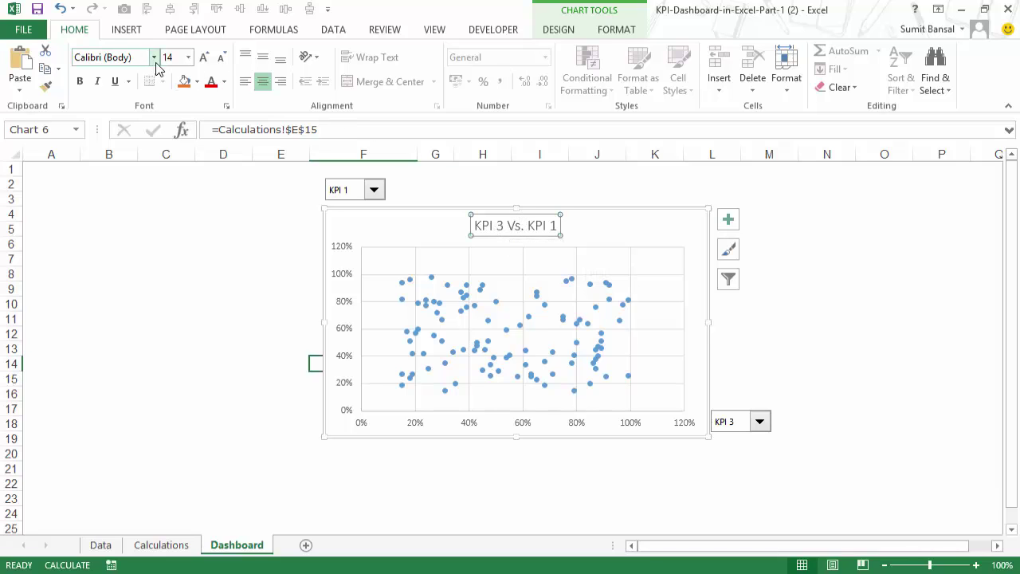
pyautogui.click(80, 82)
pyautogui.click(97, 82)
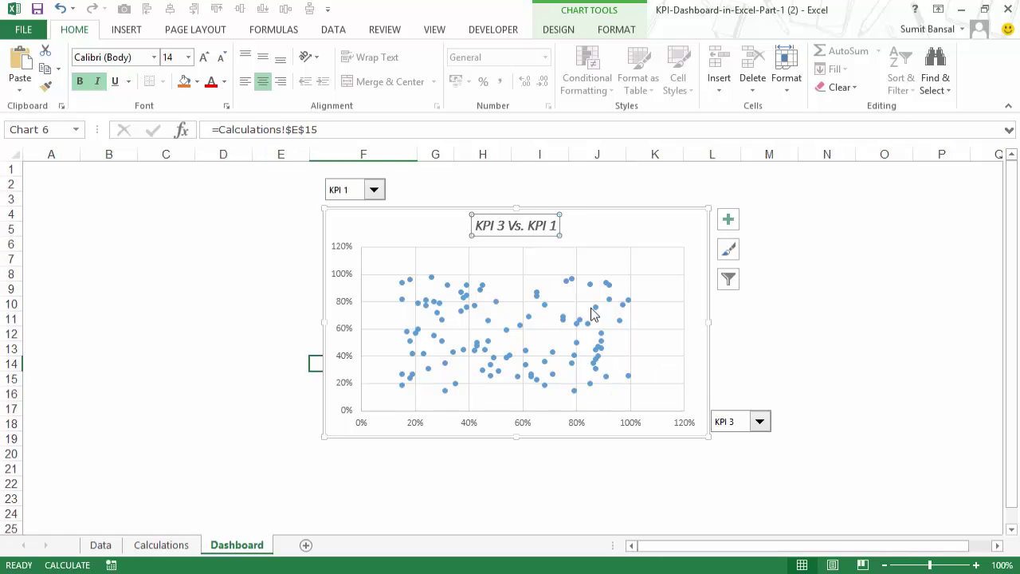
# Step: Test the dropdowns: Y axis to KPI 2, X axis to KPI 2, then back to KPI 3
pyautogui.click(374, 189)
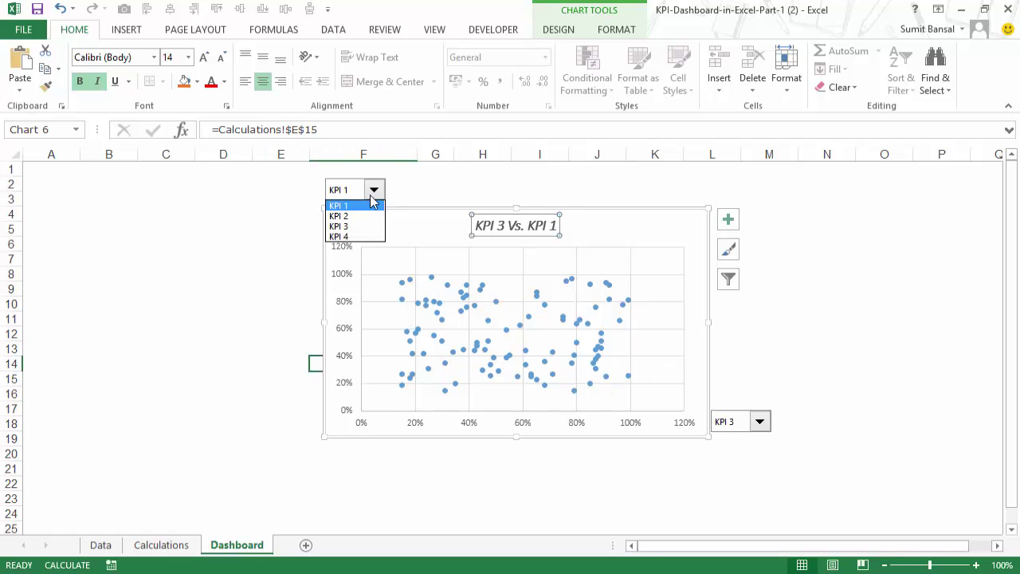
pyautogui.click(363, 214)
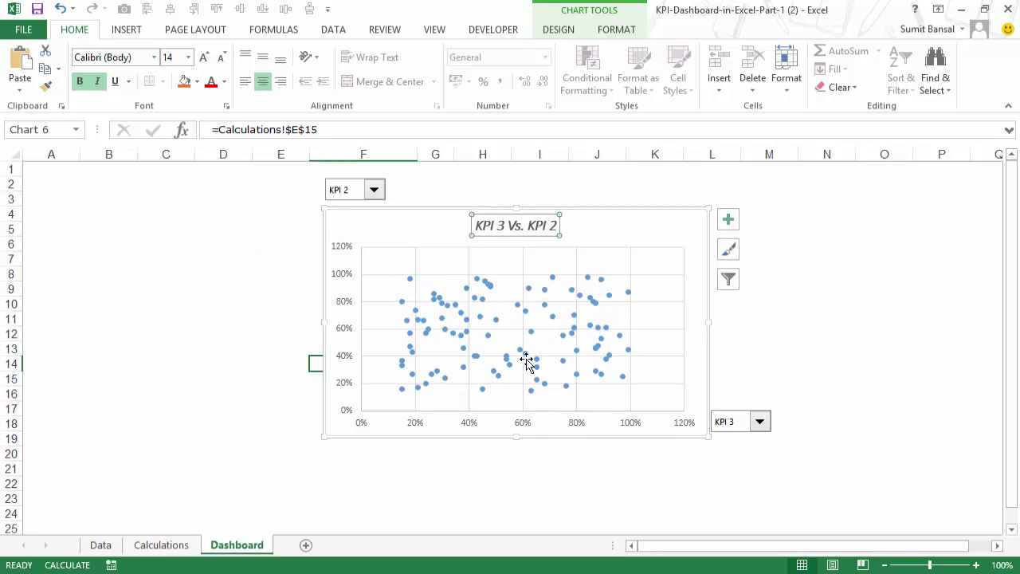
pyautogui.click(761, 422)
pyautogui.click(754, 448)
pyautogui.click(768, 425)
pyautogui.click(759, 459)
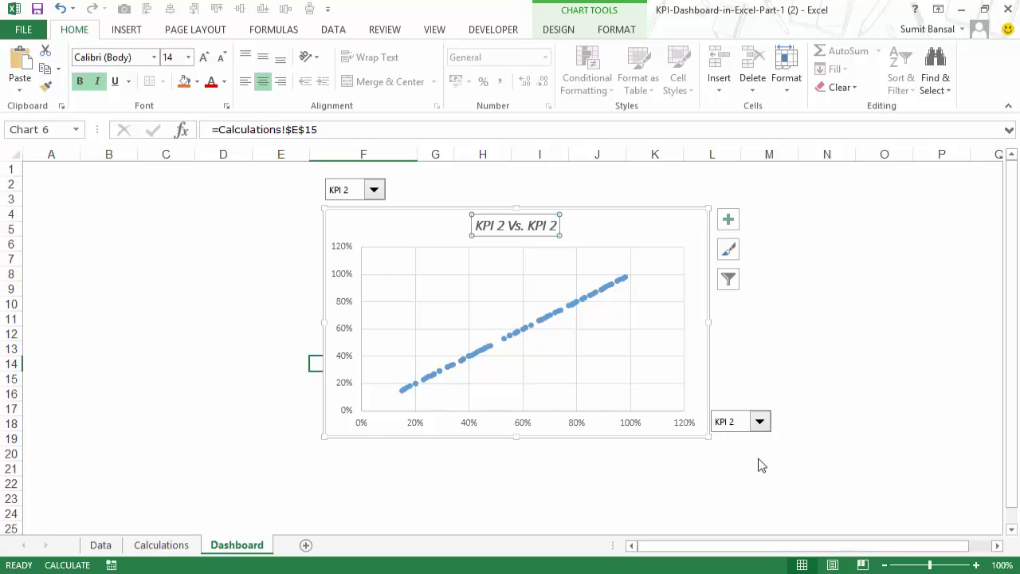